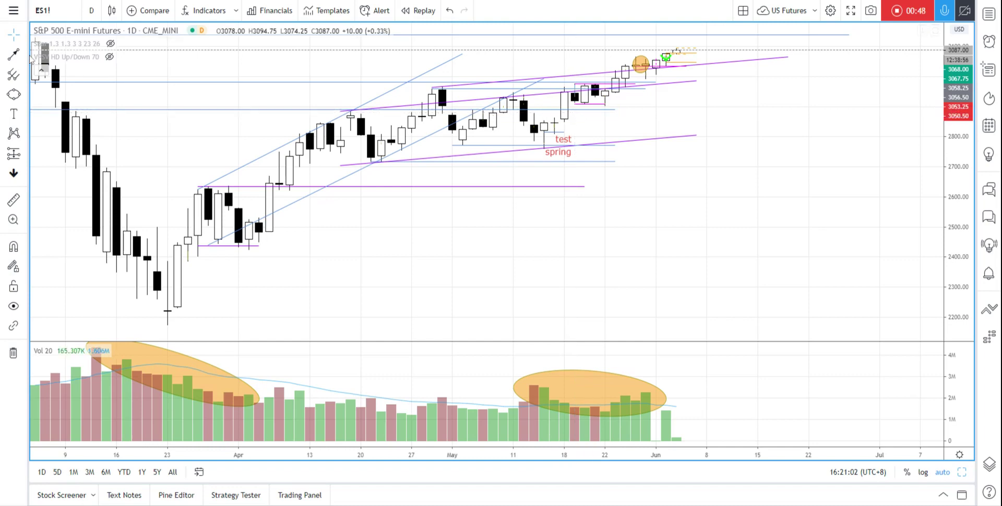
Examine the most recent daily candles and volume bars of the S&P 500 E-mini futures chart at closer range
scroll(620, 223, up, 2)
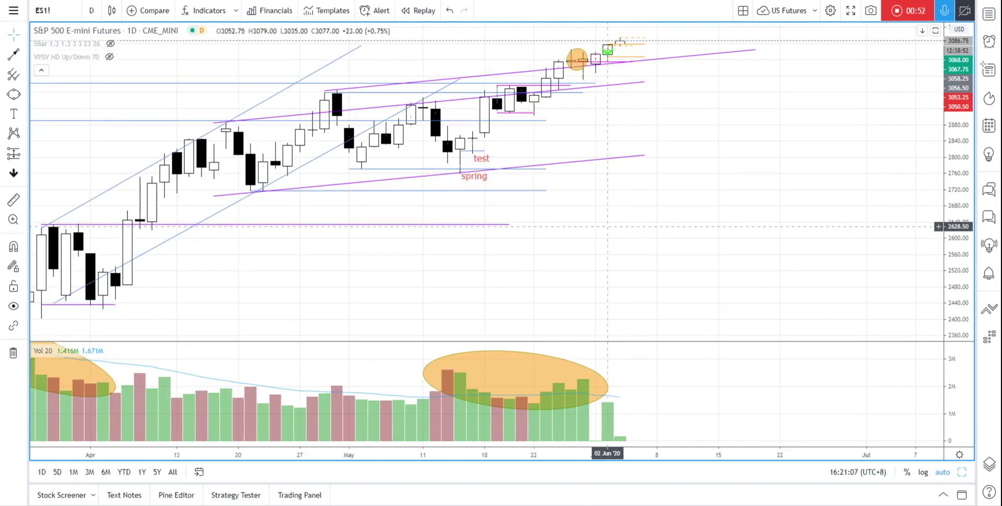
scroll(620, 223, up, 2)
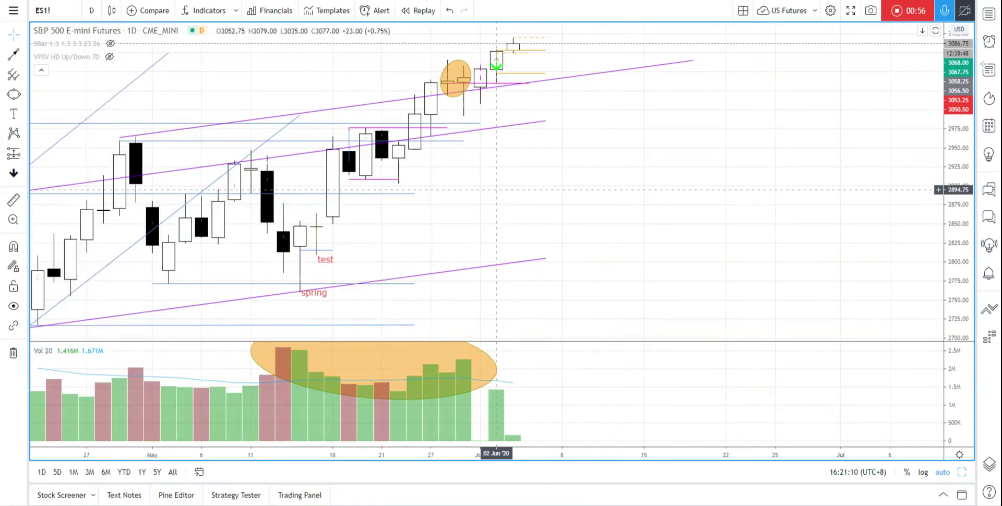
scroll(487, 178, up, 2)
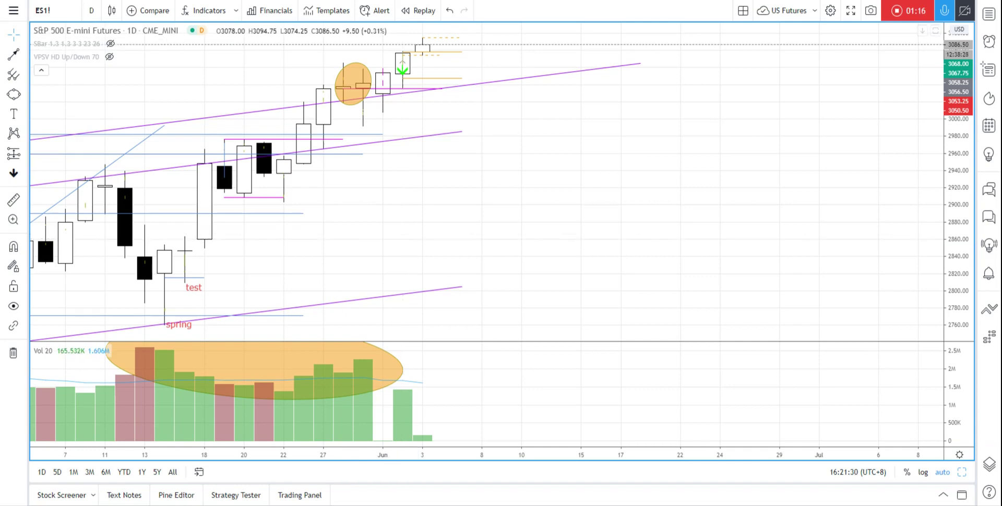
Switch the chart to the 12-hour interval and examine the volume bars from late April to early June
click(91, 10)
click(110, 324)
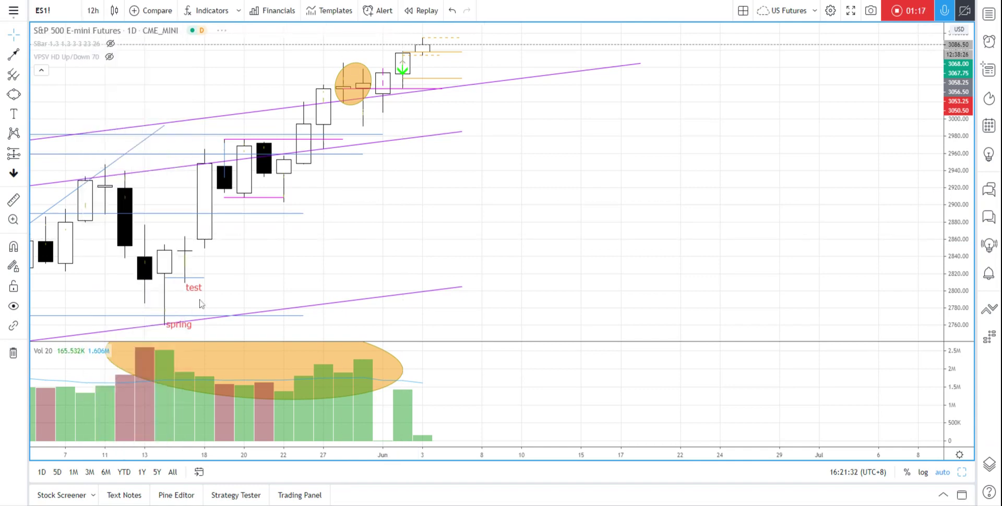
scroll(630, 182, down, 5)
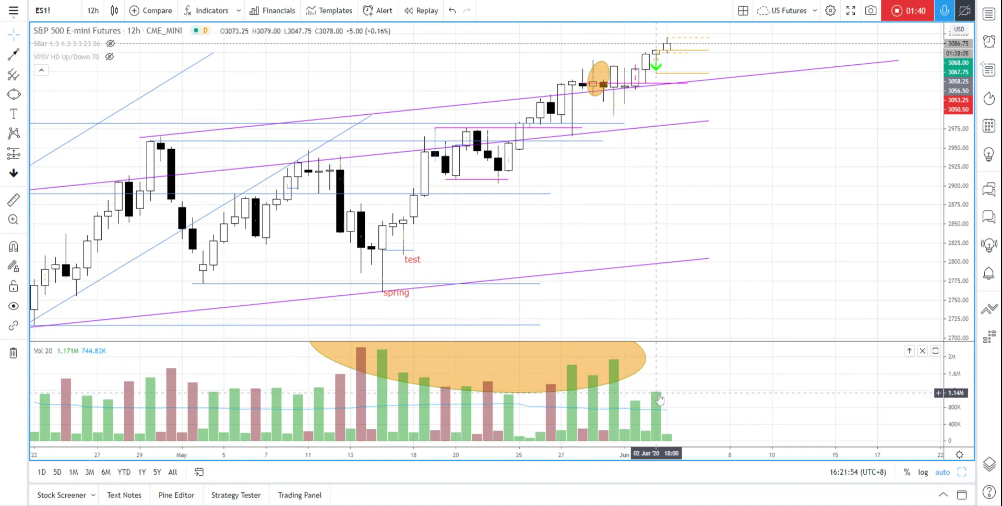
Return the chart to the 1-day interval and review the candles up to 2 June
click(94, 11)
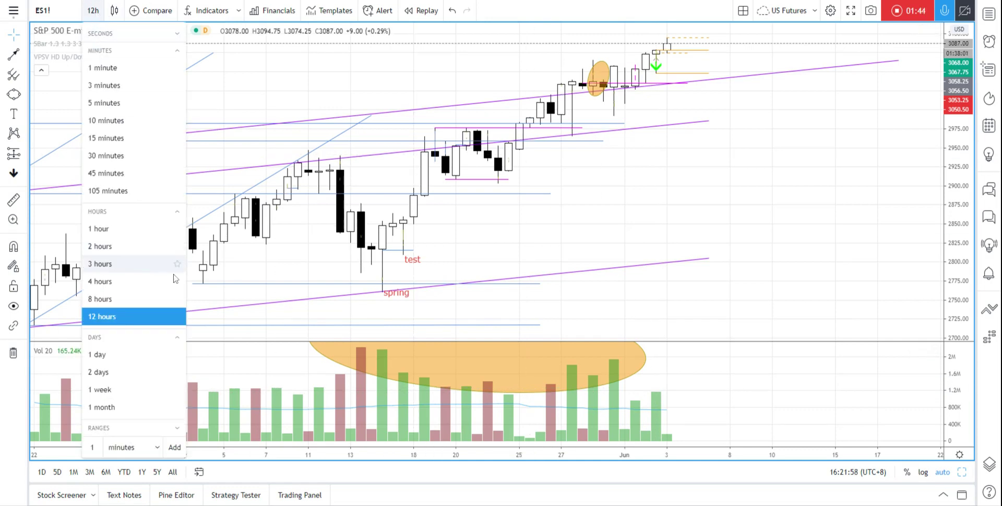
click(123, 355)
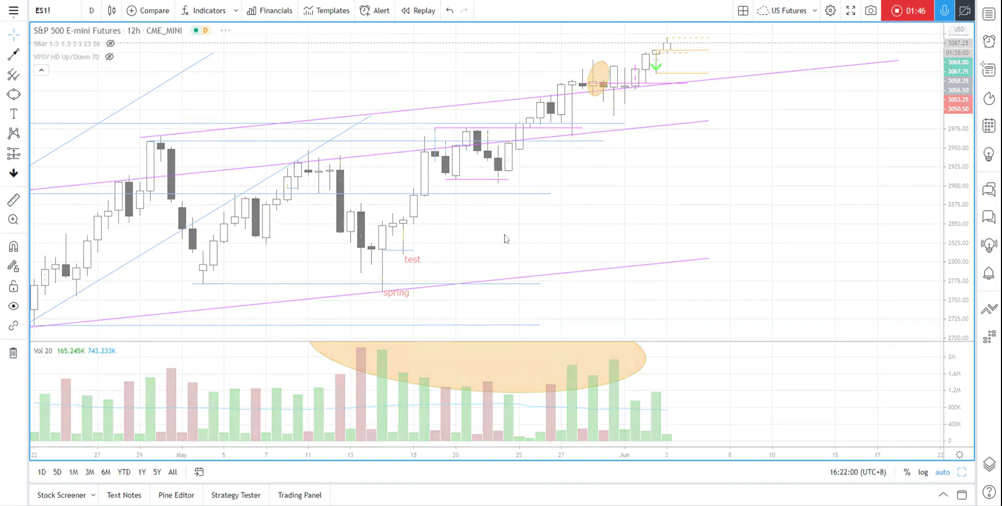
scroll(604, 213, up, 3)
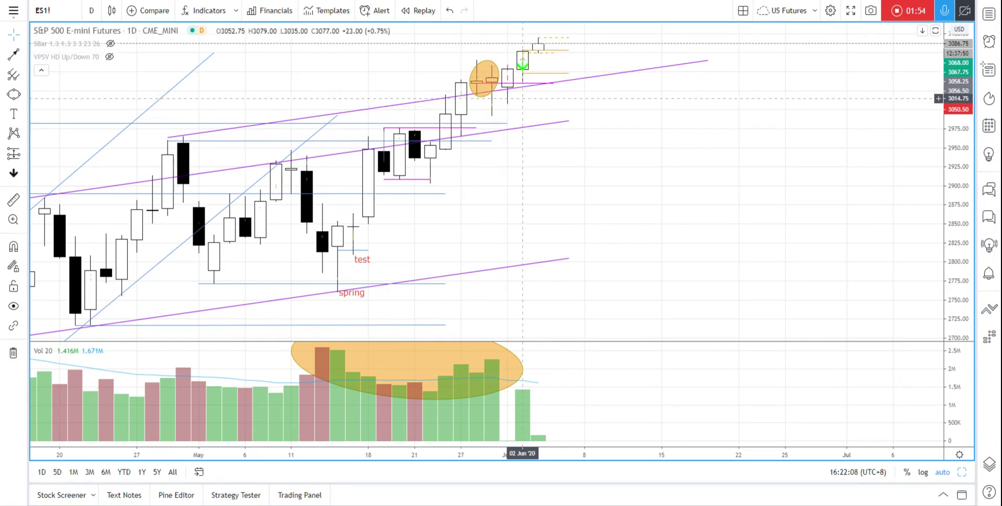
Switch the chart to the 1-hour interval and widen the view back to 22 May
click(91, 10)
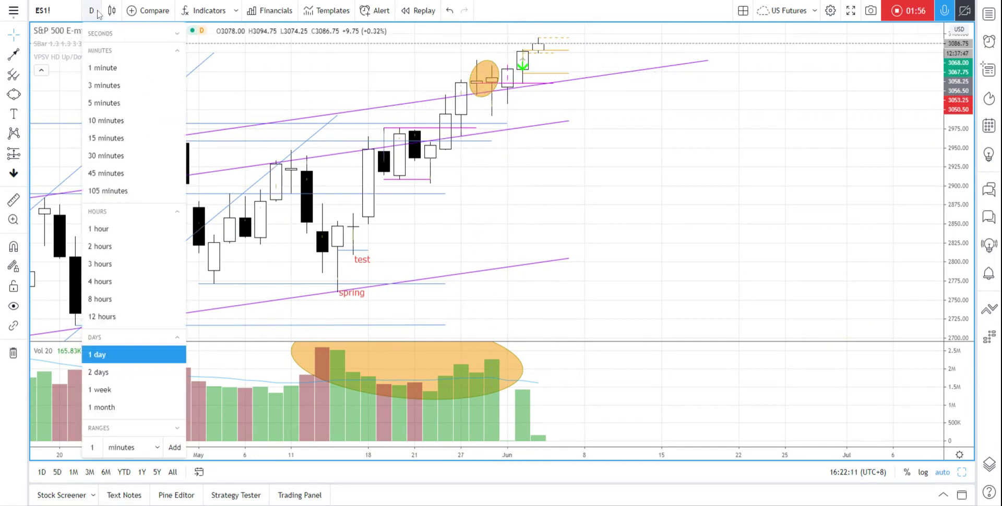
click(116, 228)
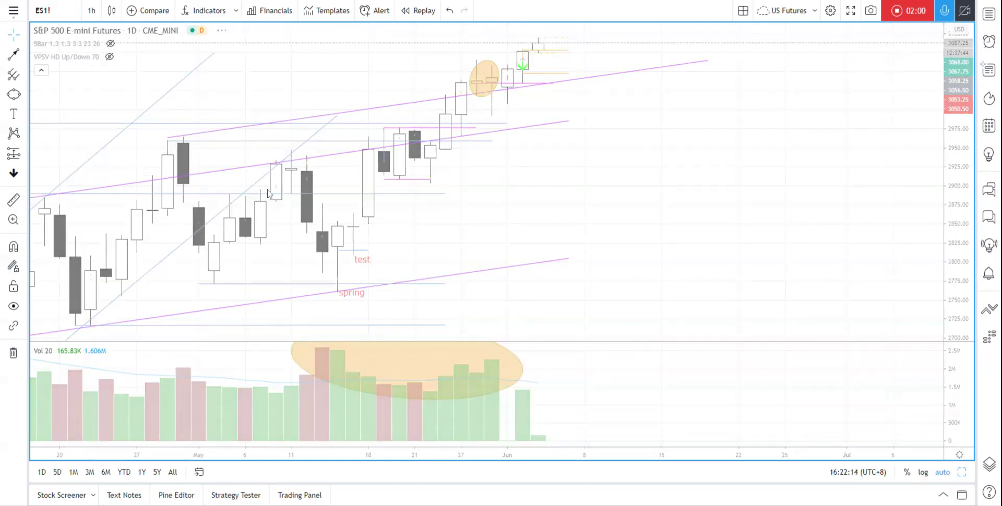
scroll(569, 103, down, 8)
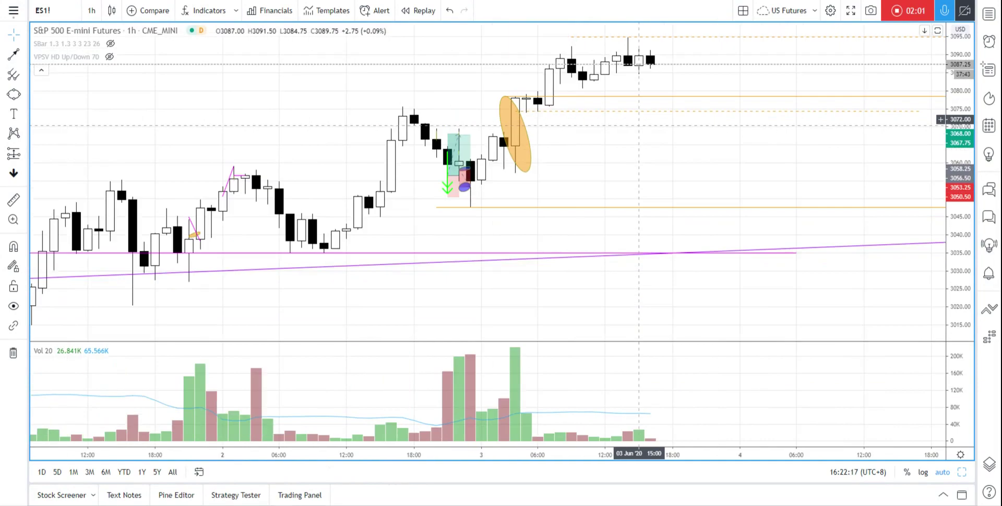
scroll(637, 107, down, 3)
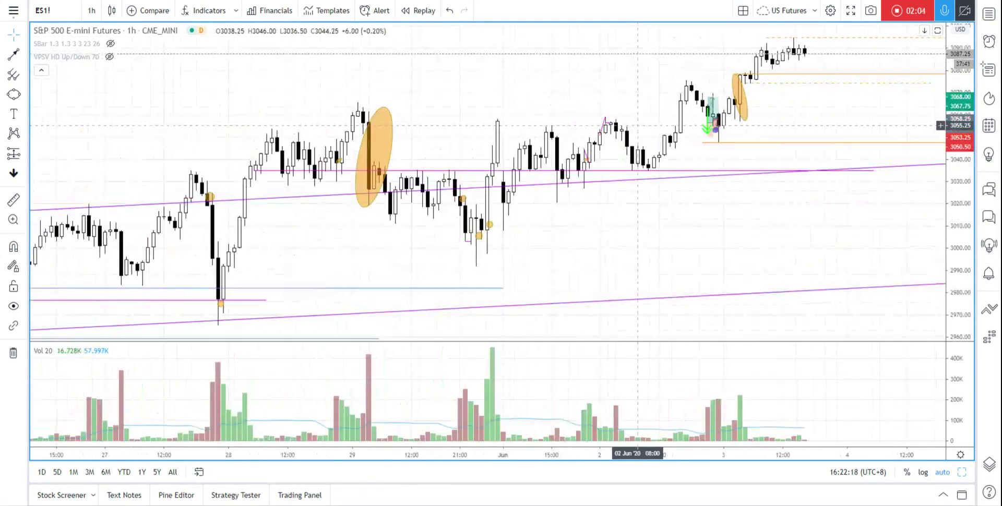
scroll(637, 107, down, 3)
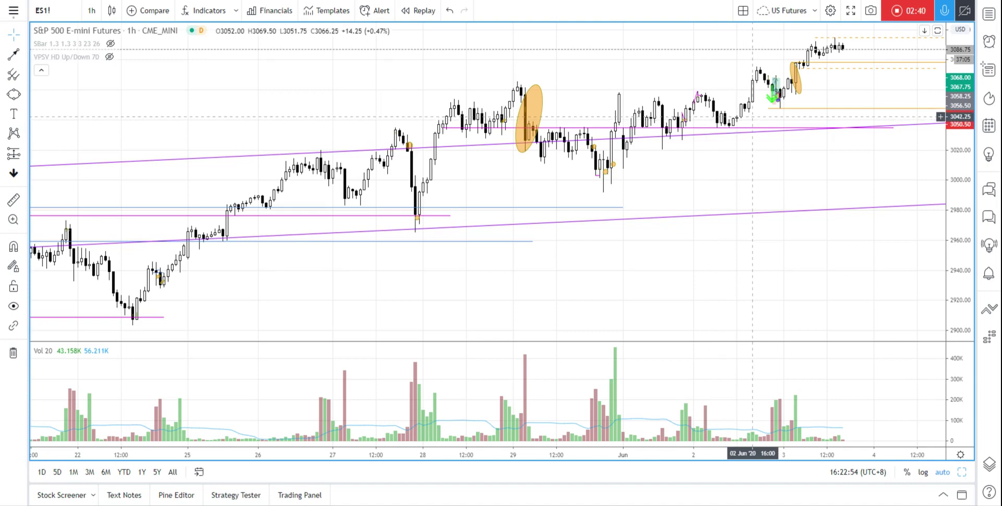
Examine the hourly price swings and volume from the end of May up to 3 June in more detail
scroll(751, 116, up, 2)
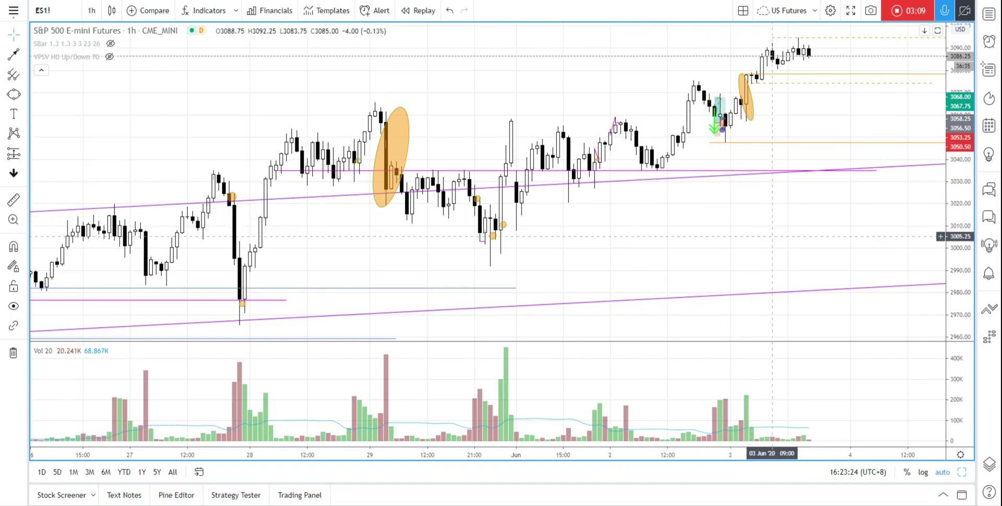
scroll(772, 236, up, 2)
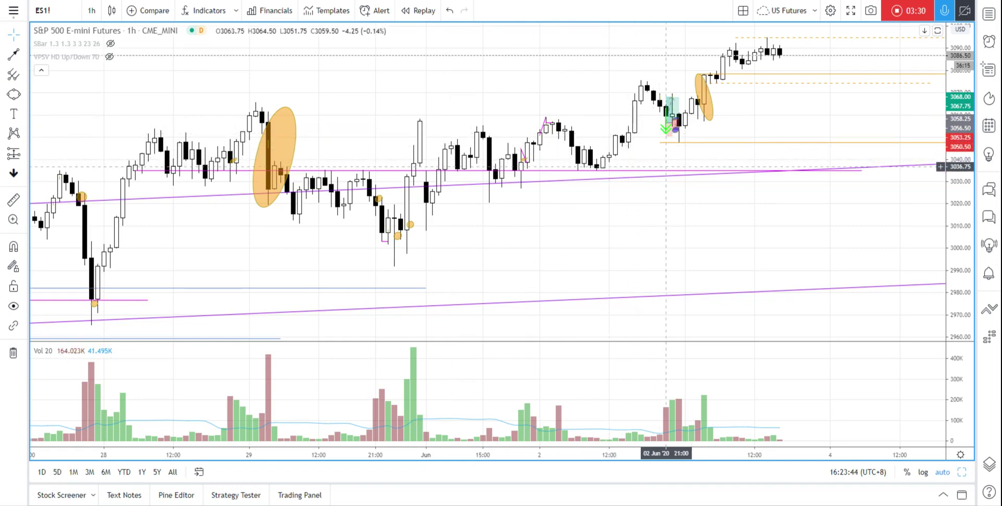
scroll(692, 168, up, 2)
scroll(692, 168, up, 1)
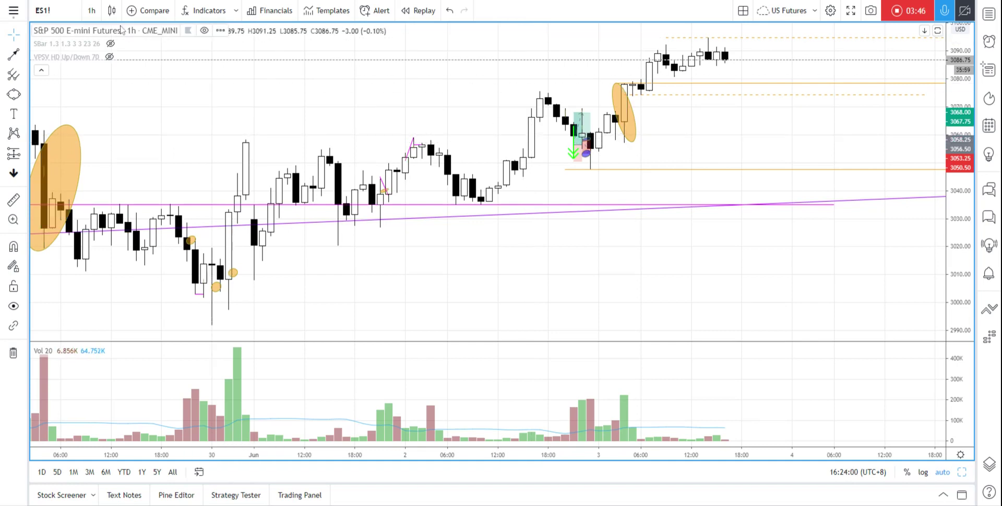
Switch the chart to the 3-minute interval and bring the marked trades of the 2 June evening session into view
click(92, 10)
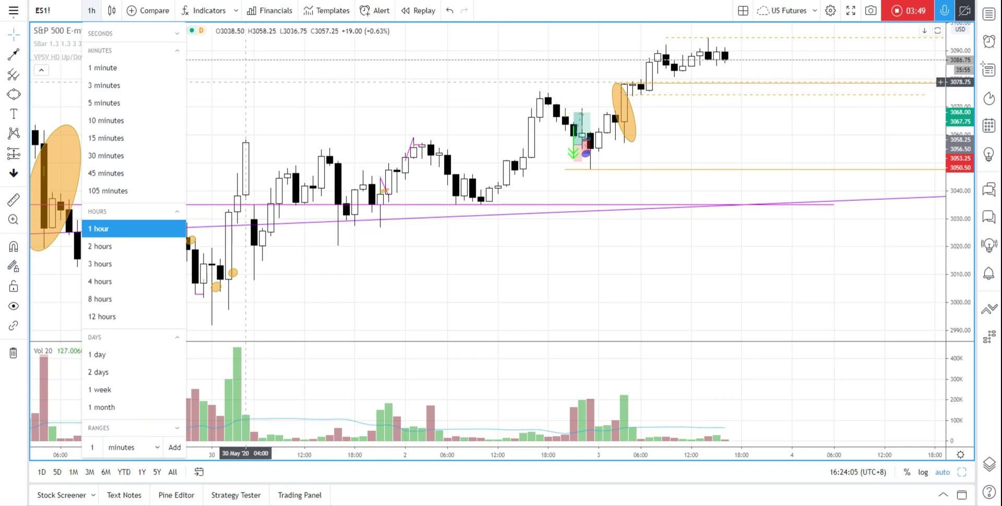
click(137, 92)
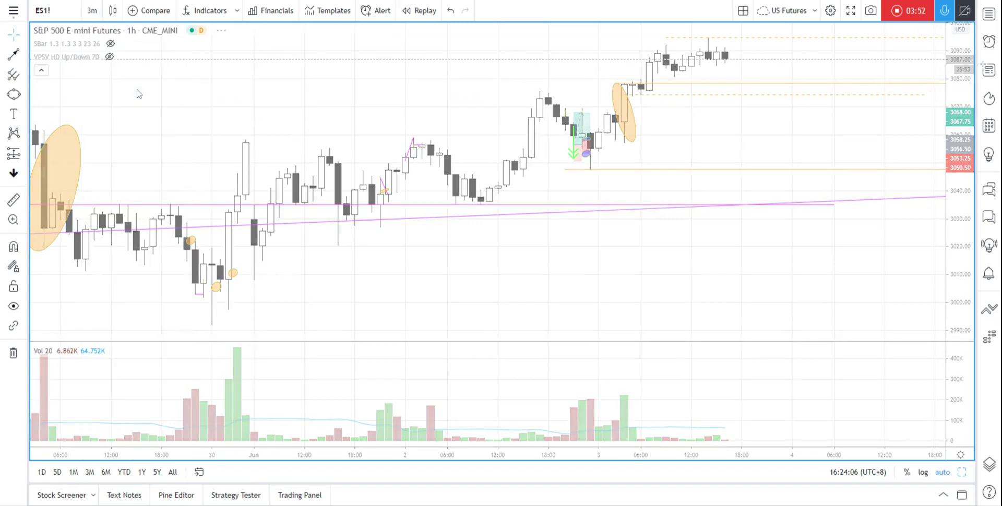
scroll(714, 157, down, 5)
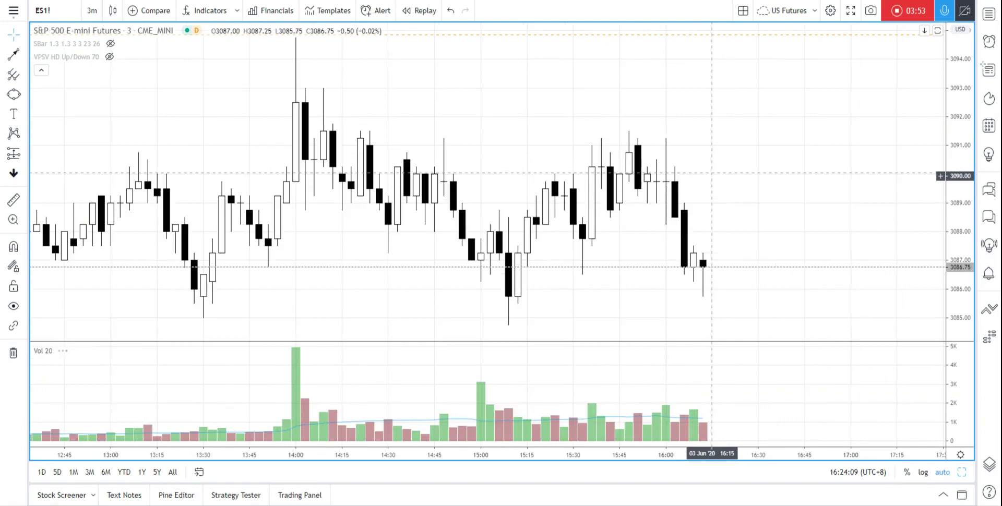
mouse_move(290, 198)
mouse_down()
mouse_move(620, 187)
mouse_move(723, 205)
mouse_up()
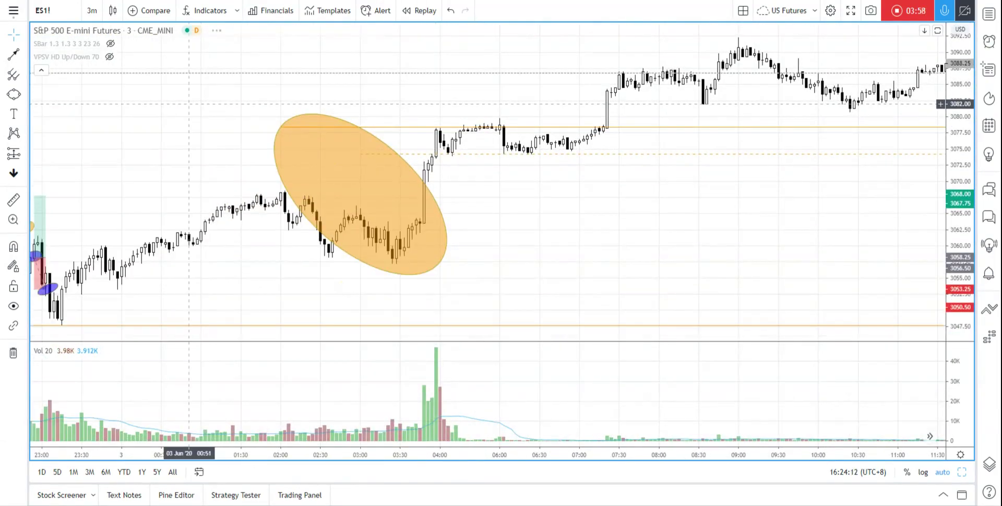
drag(293, 94, 737, 92)
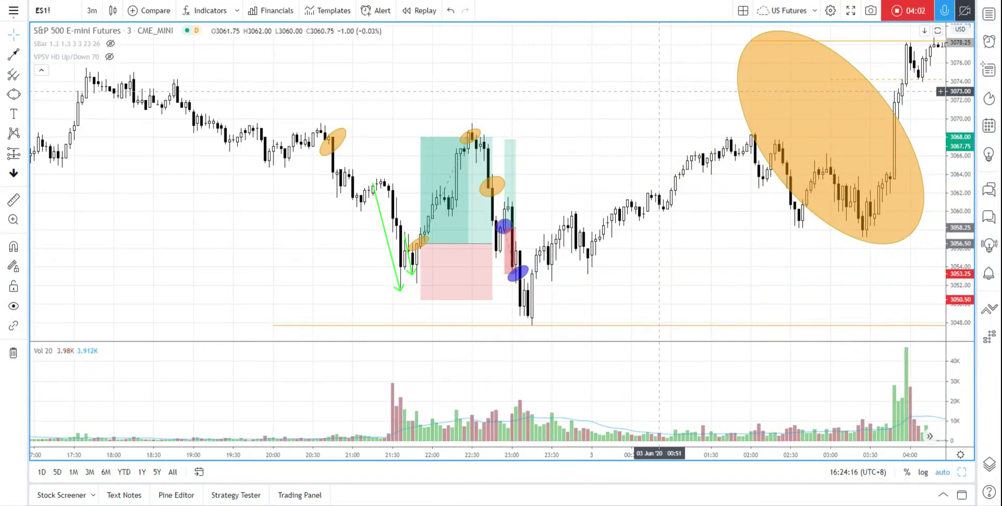
Examine the 3-minute price and volume action around the marked trades between 18:00 and 23:00 on 2 June
scroll(476, 74, down, 3)
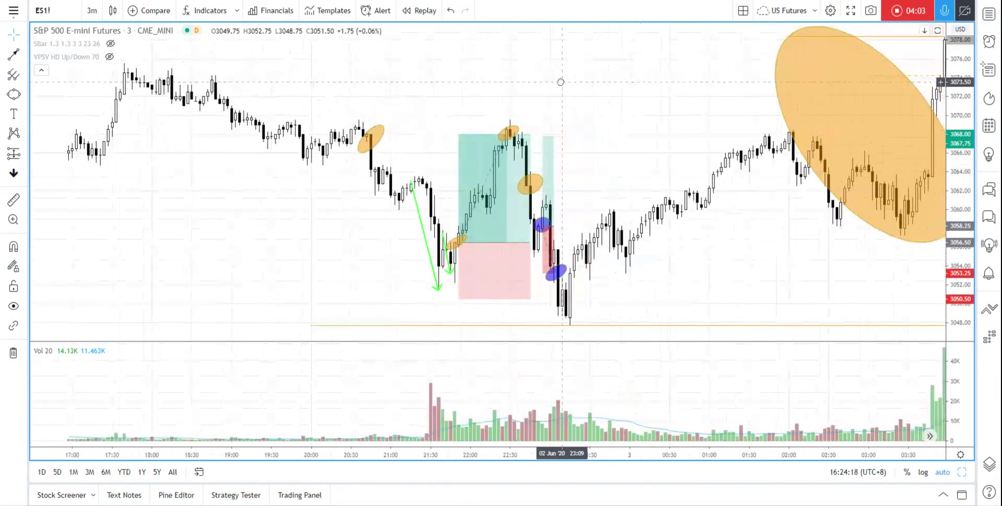
scroll(685, 104, up, 2)
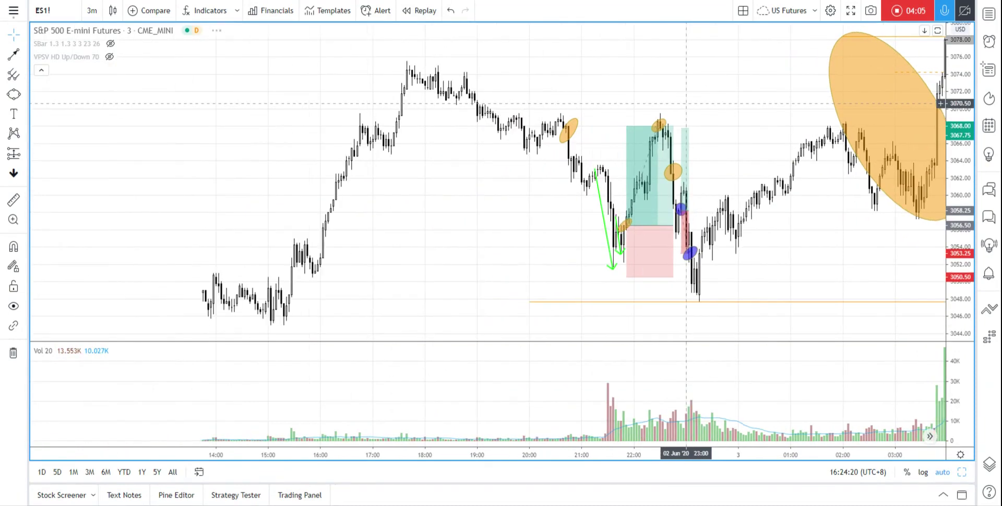
scroll(685, 103, down, 1)
scroll(652, 92, down, 3)
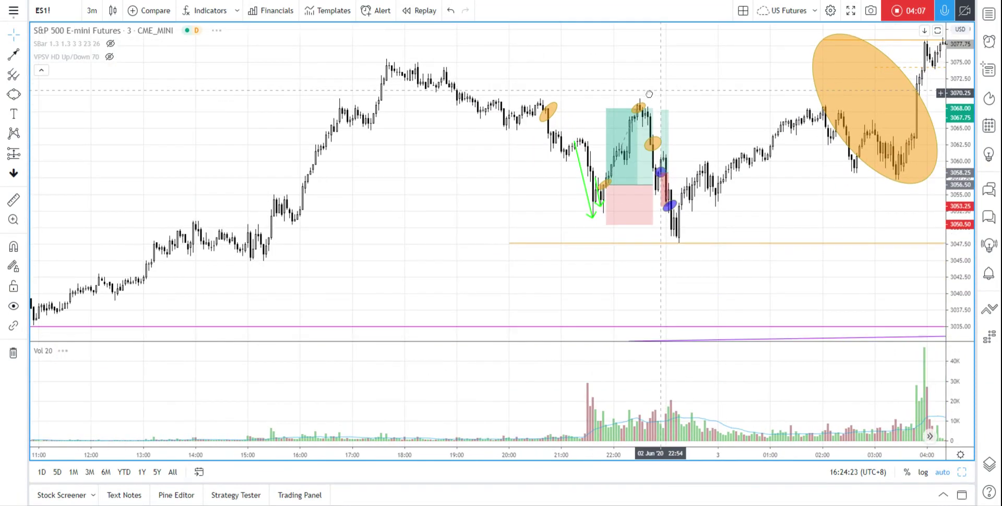
scroll(653, 92, up, 3)
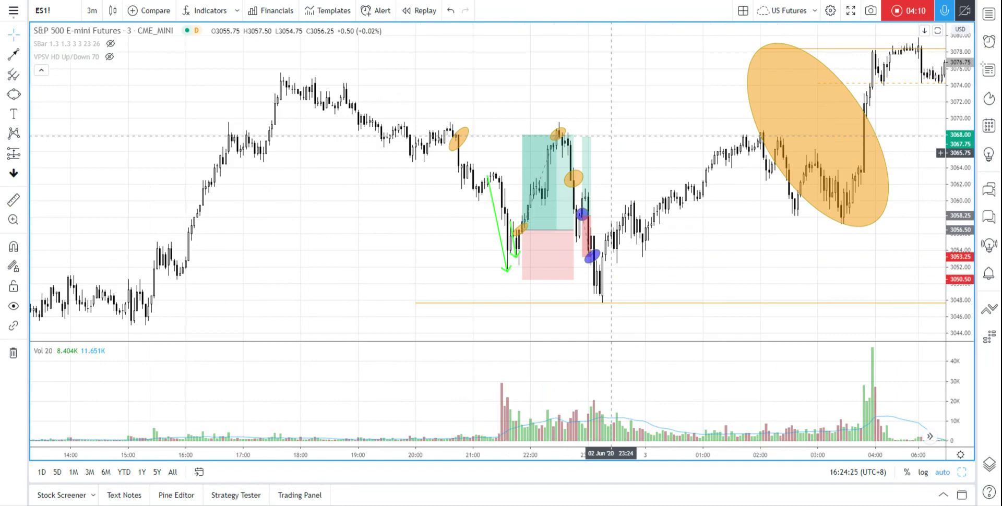
scroll(610, 136, up, 1)
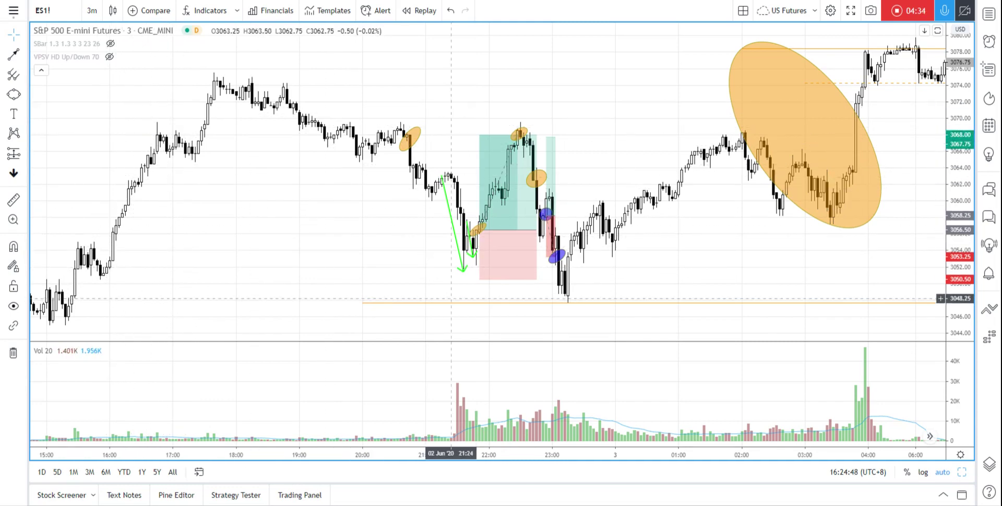
scroll(344, 209, up, 2)
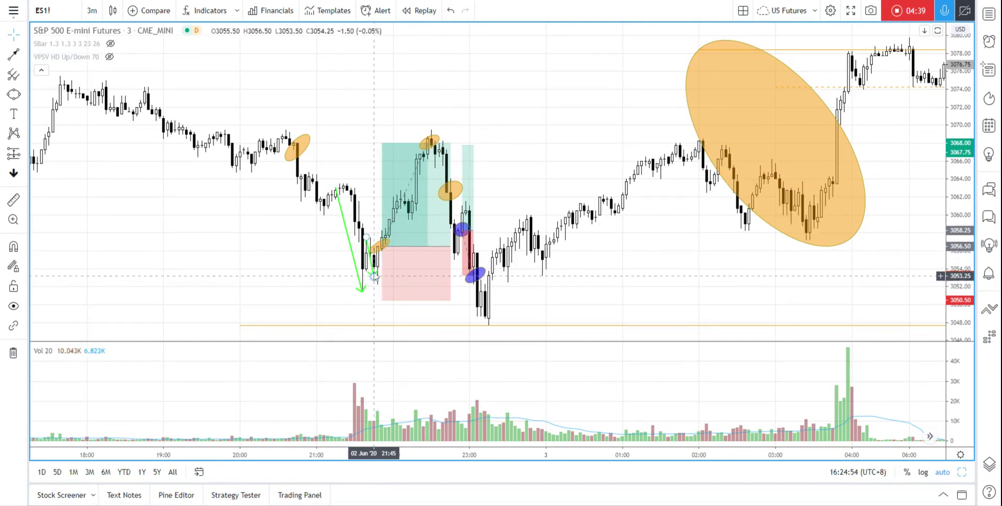
Inspect the target and stop levels of the larger long position drawing near 22:00 on 2 June
click(337, 190)
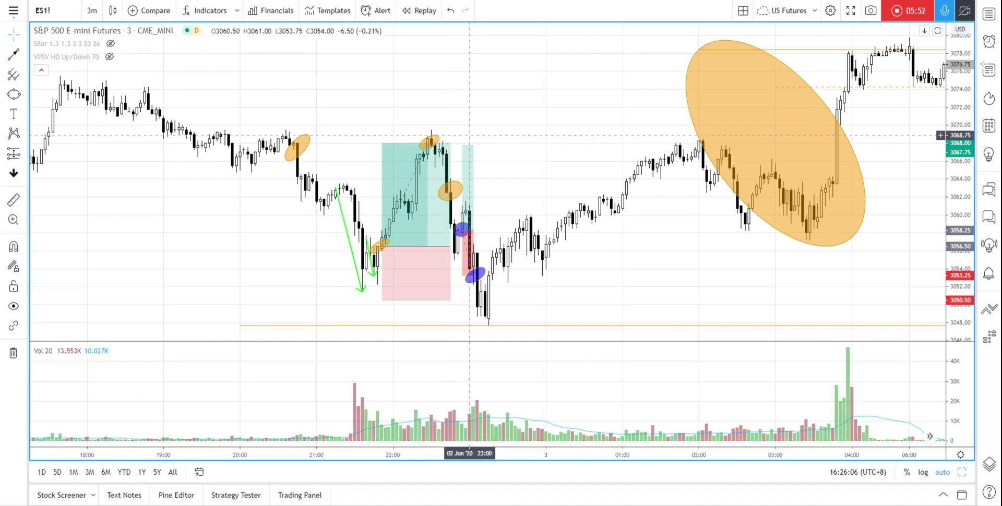
click(452, 166)
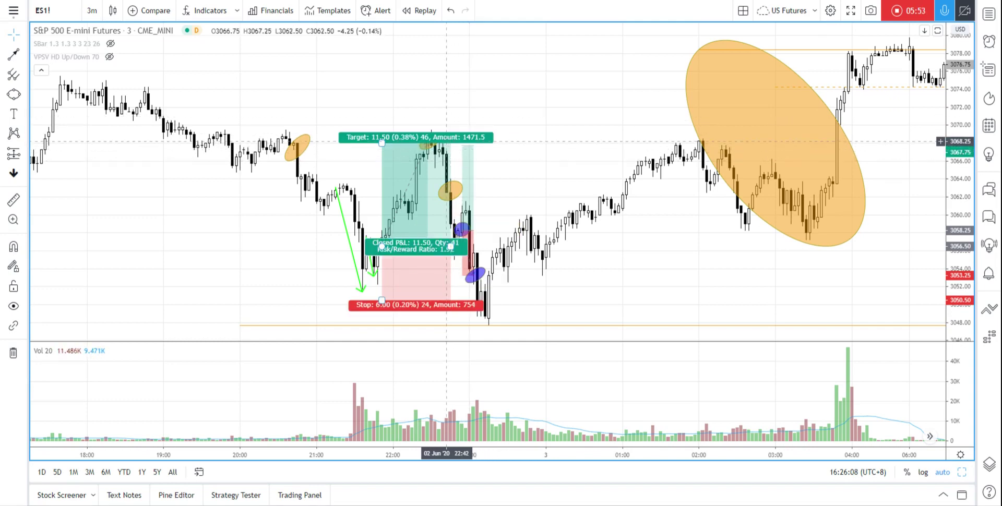
click(450, 117)
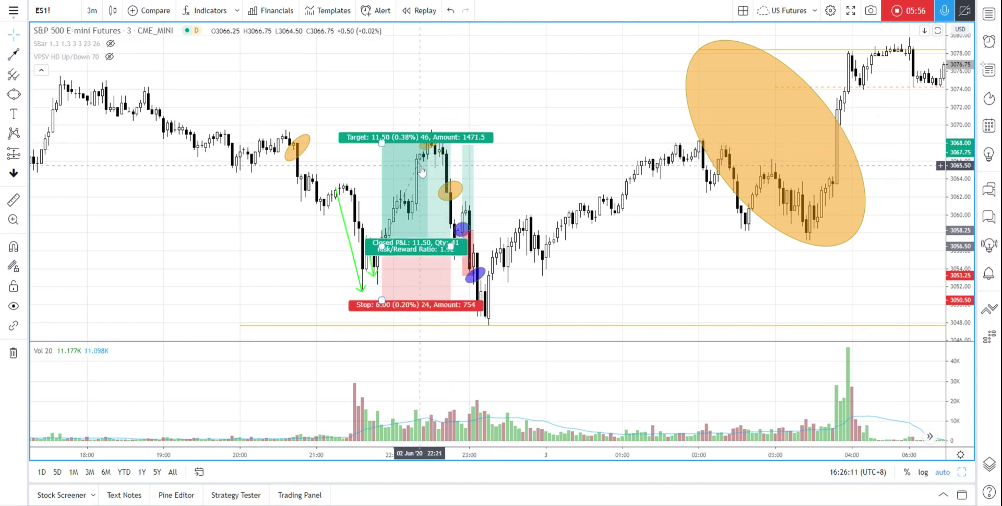
mouse_move(464, 126)
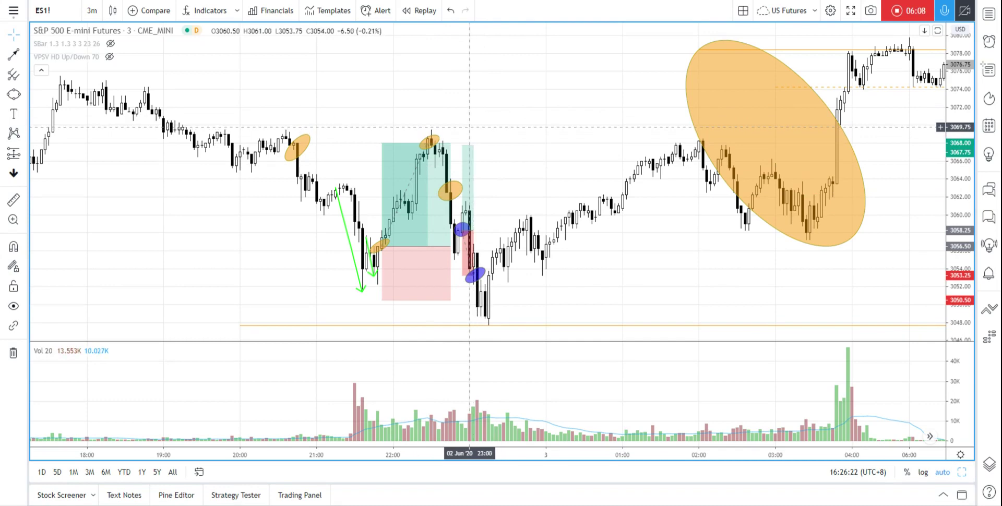
Lower the larger long position's target to 5.75 points above its entry, and delete that position drawing
click(388, 142)
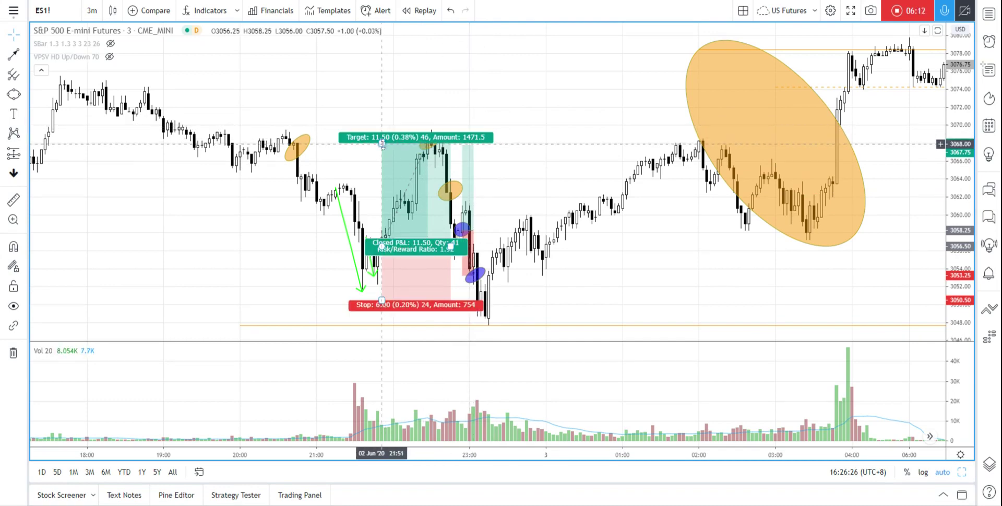
drag(382, 142, 386, 194)
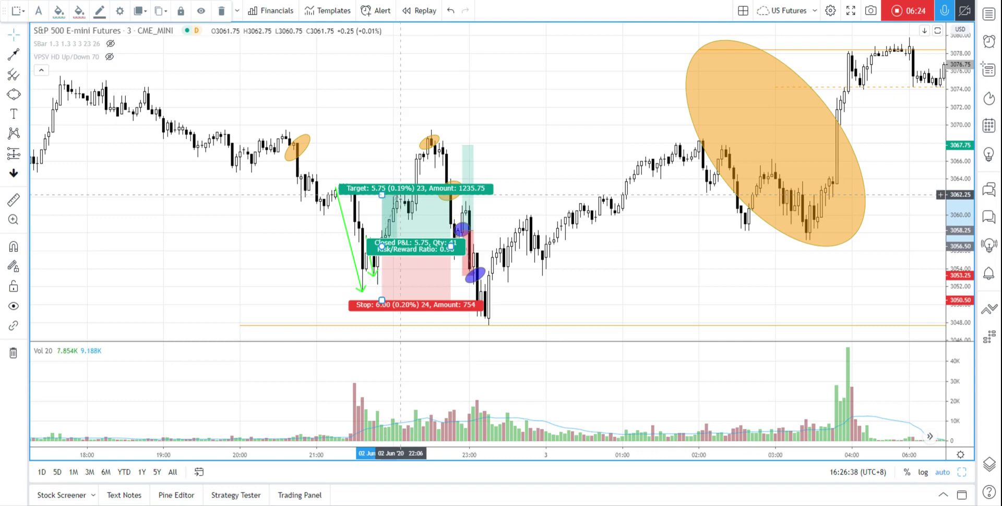
key(Delete)
Examine the 3-minute price and volume action around the remaining long position and marked zones from 2 June into early 3 June
scroll(426, 219, up, 3)
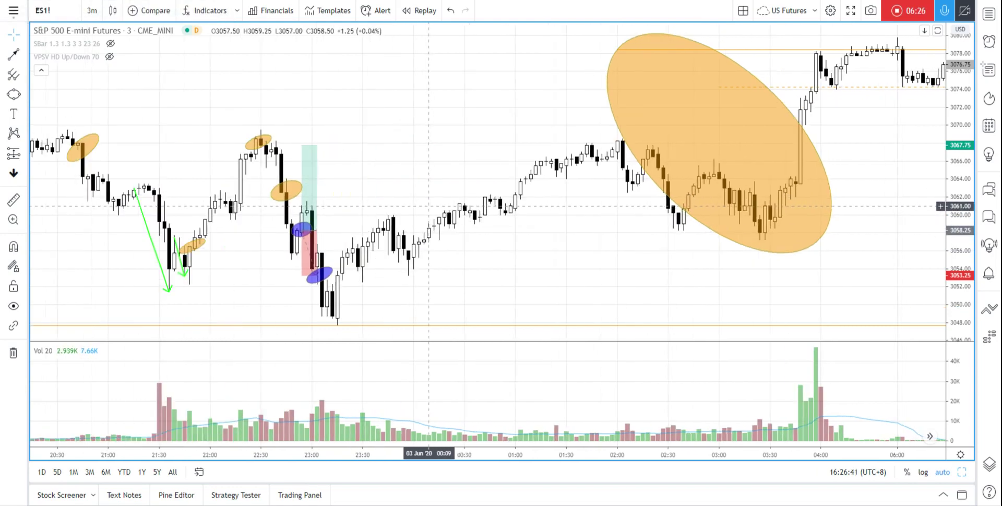
drag(402, 130, 494, 126)
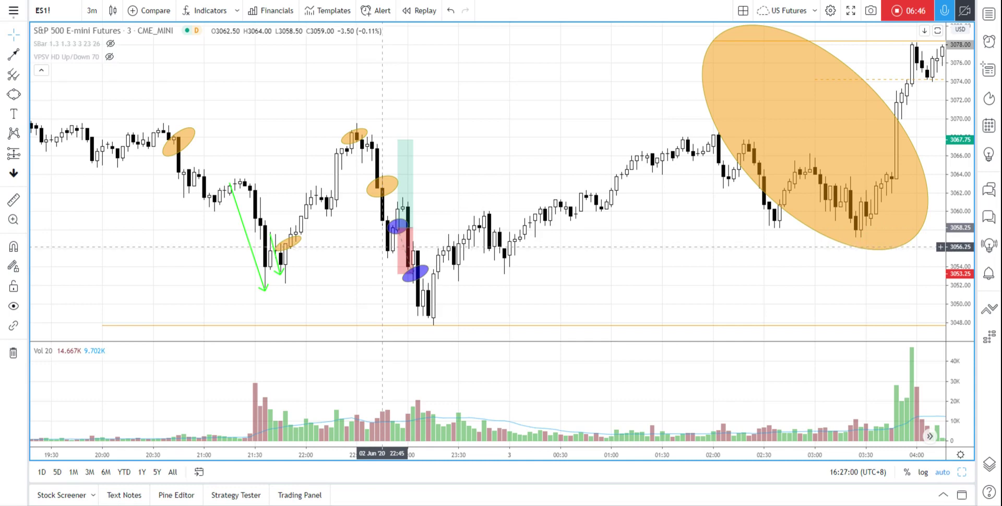
scroll(383, 246, up, 3)
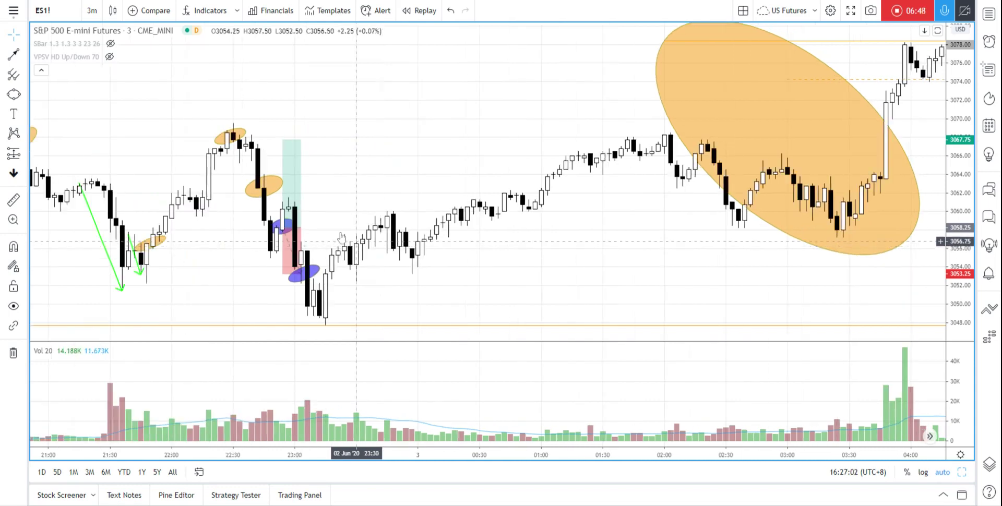
drag(338, 94, 513, 90)
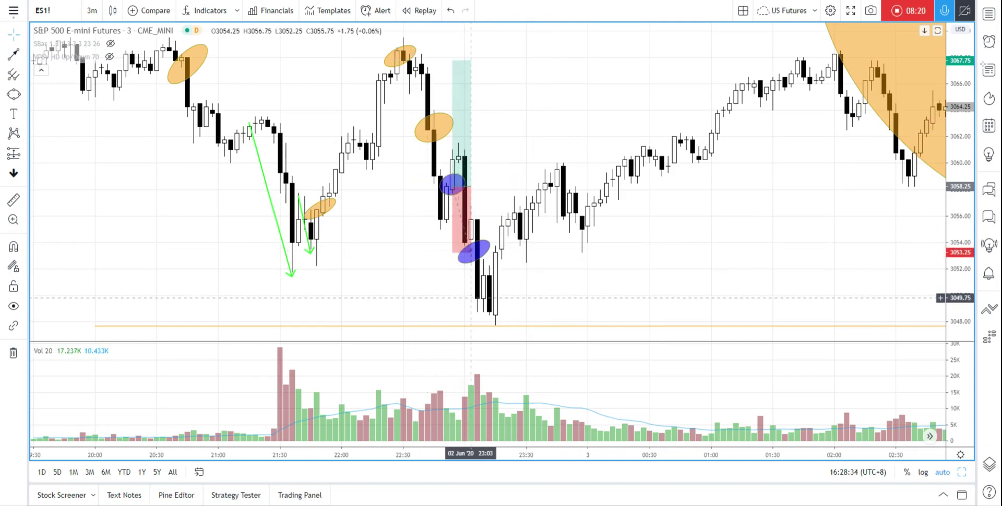
click(471, 261)
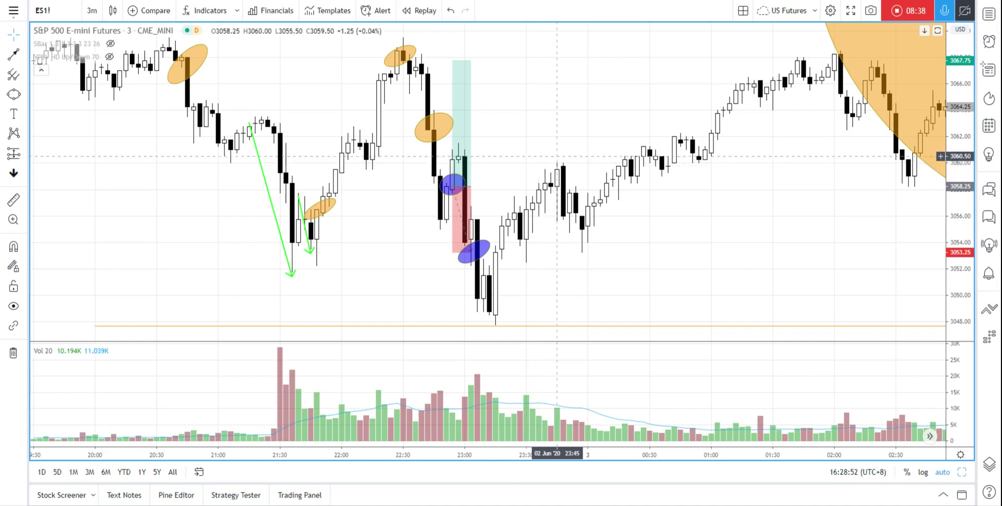
scroll(572, 111, down, 3)
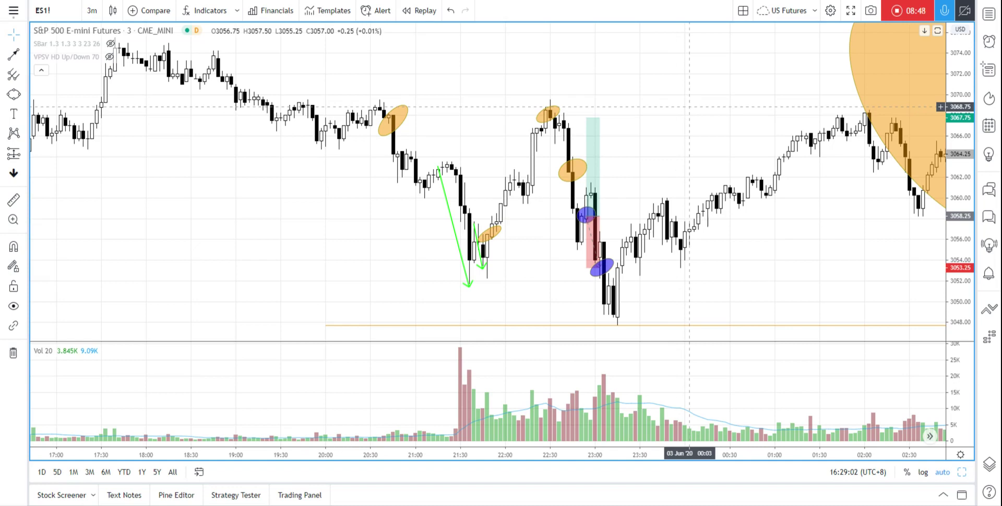
scroll(689, 106, down, 3)
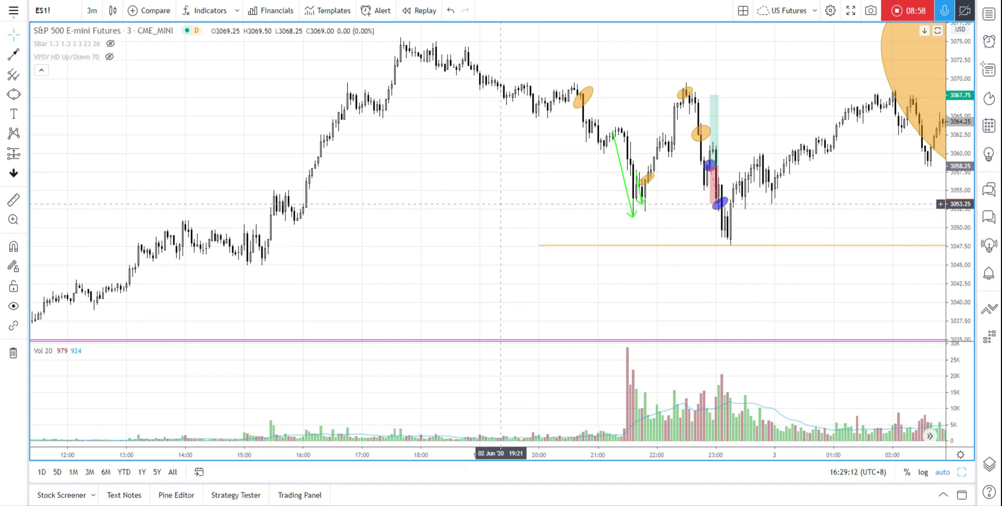
scroll(501, 204, up, 2)
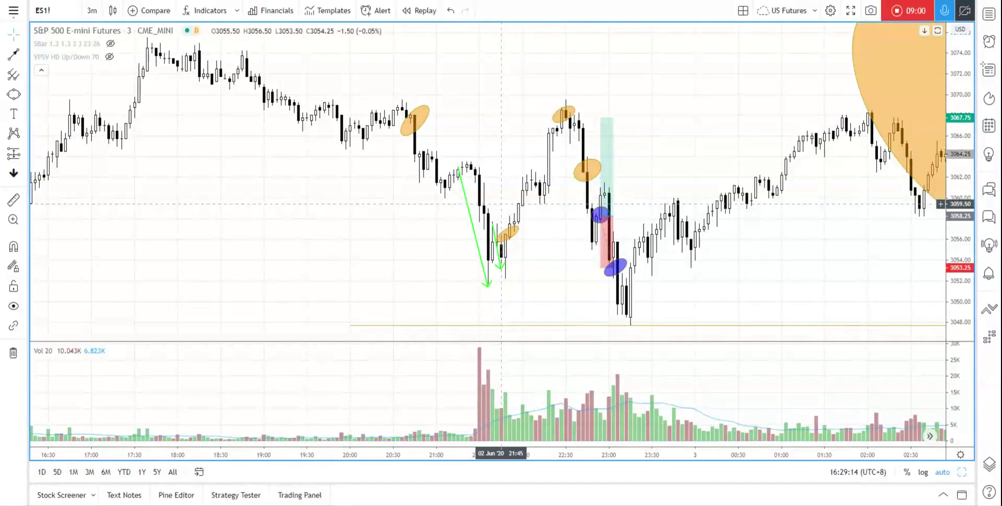
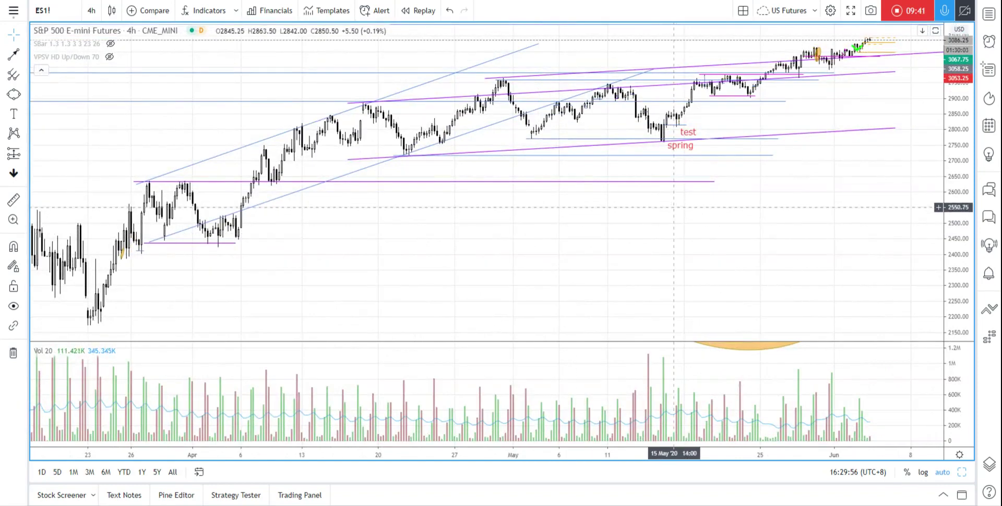
Review the 4-hour price structure from the March decline and low through the spring and test to June
scroll(675, 207, up, 1)
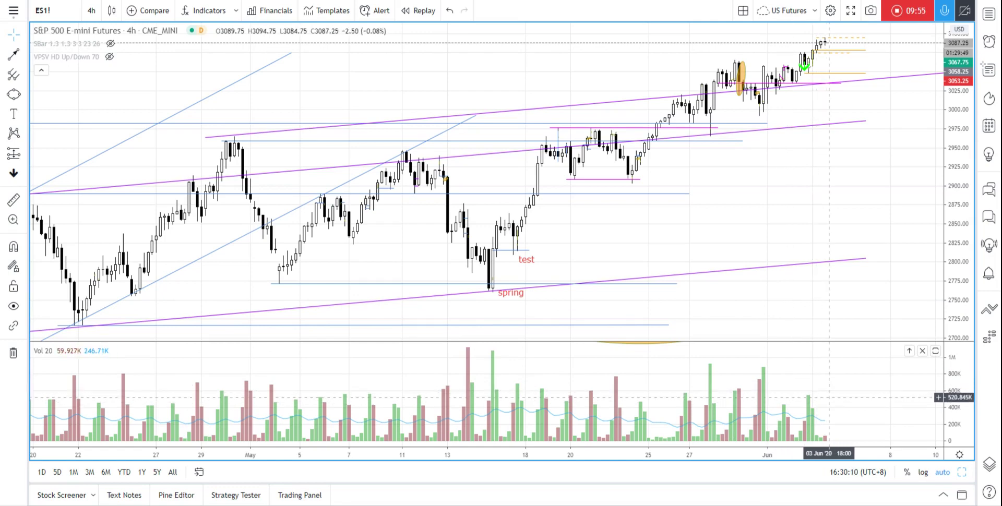
scroll(832, 212, down, 5)
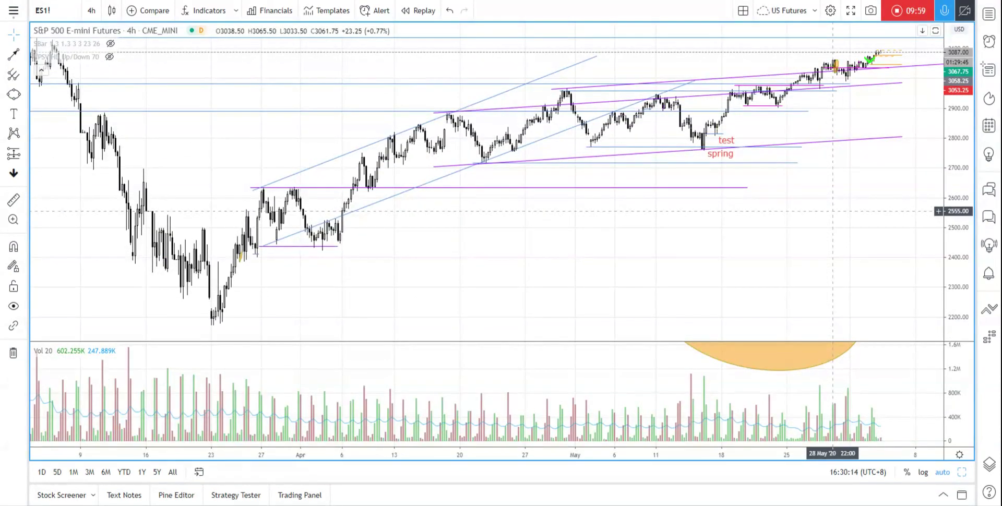
scroll(832, 211, down, 3)
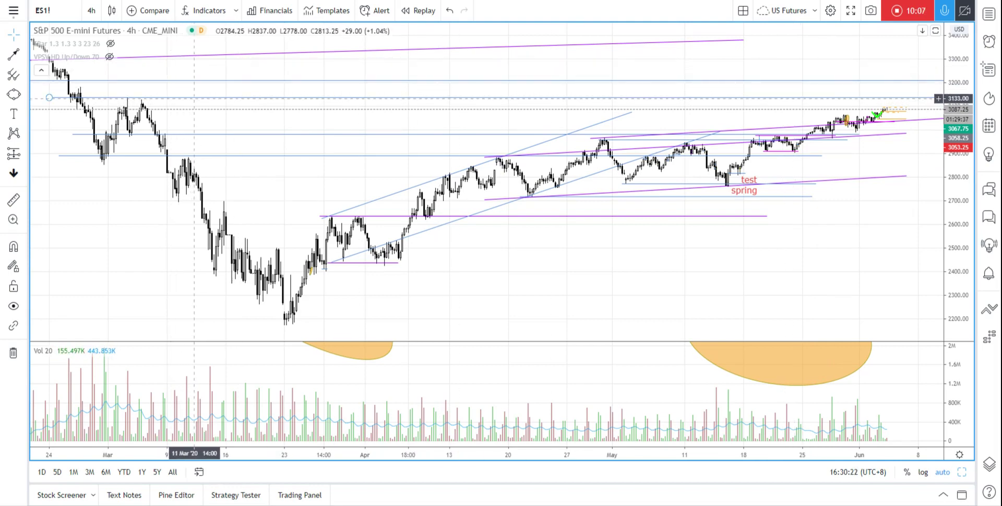
Switch the chart to the daily interval and compare the February to June price swings with the highlighted volume areas
click(94, 15)
click(119, 352)
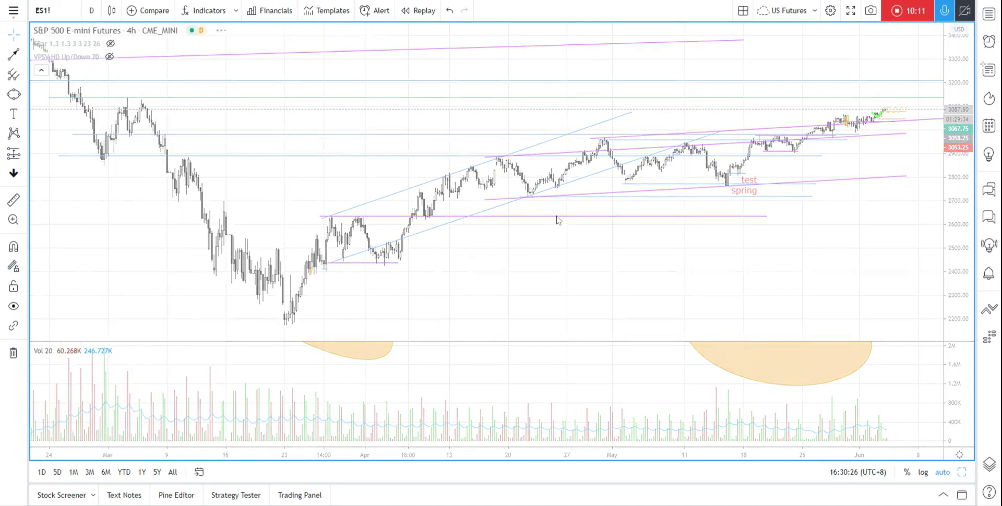
scroll(604, 201, up, 4)
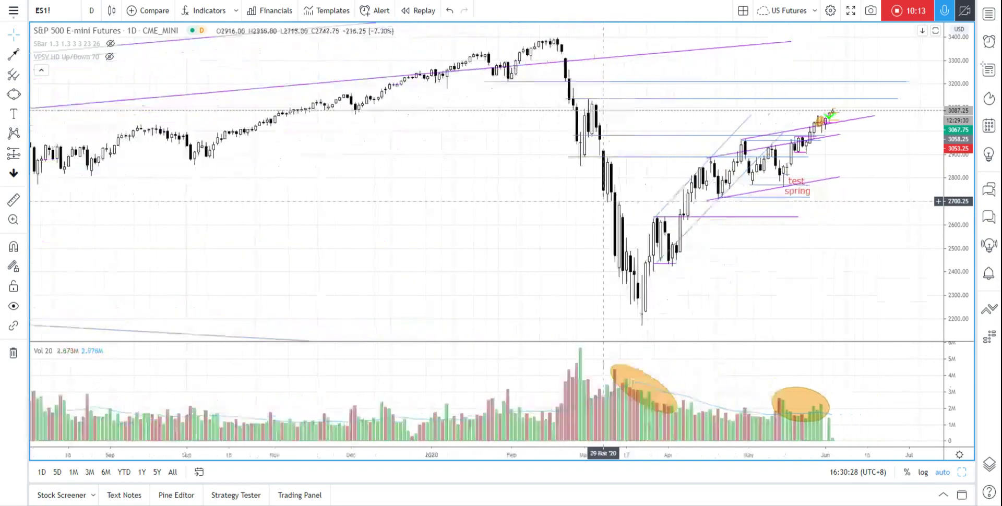
scroll(603, 201, up, 5)
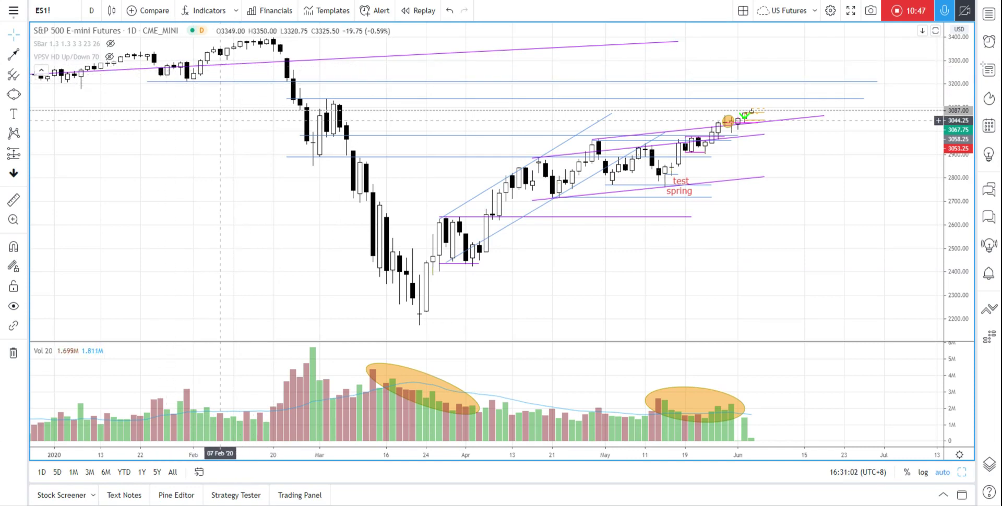
scroll(214, 82, down, 2)
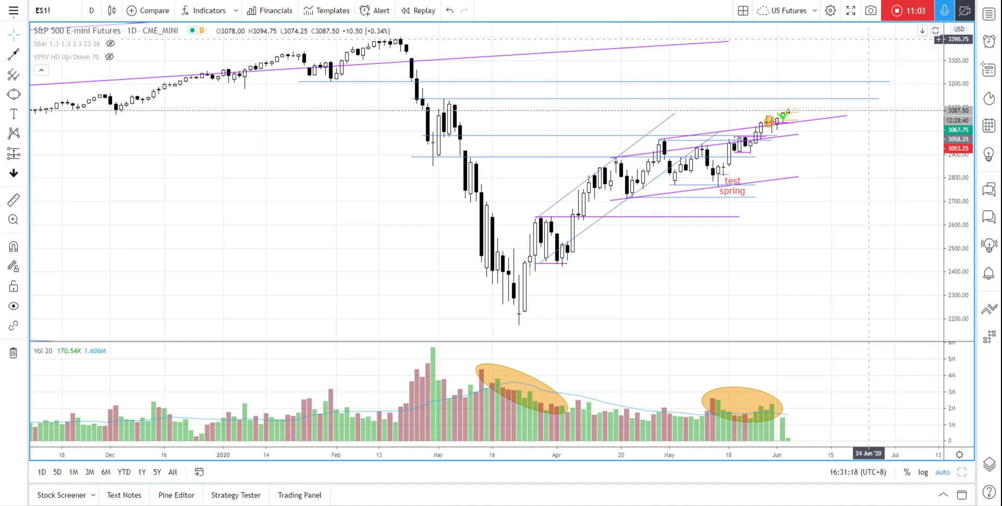
scroll(865, 48, down, 1)
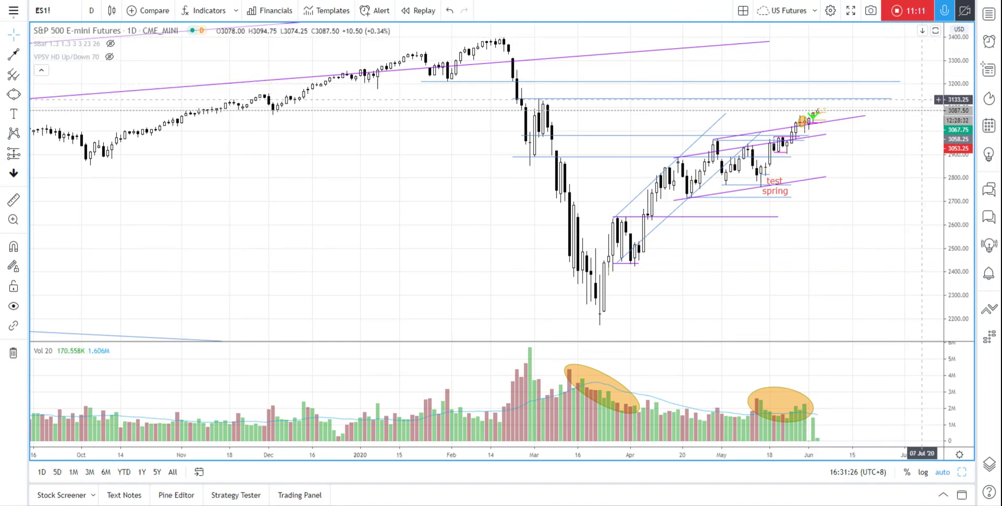
scroll(922, 99, up, 5)
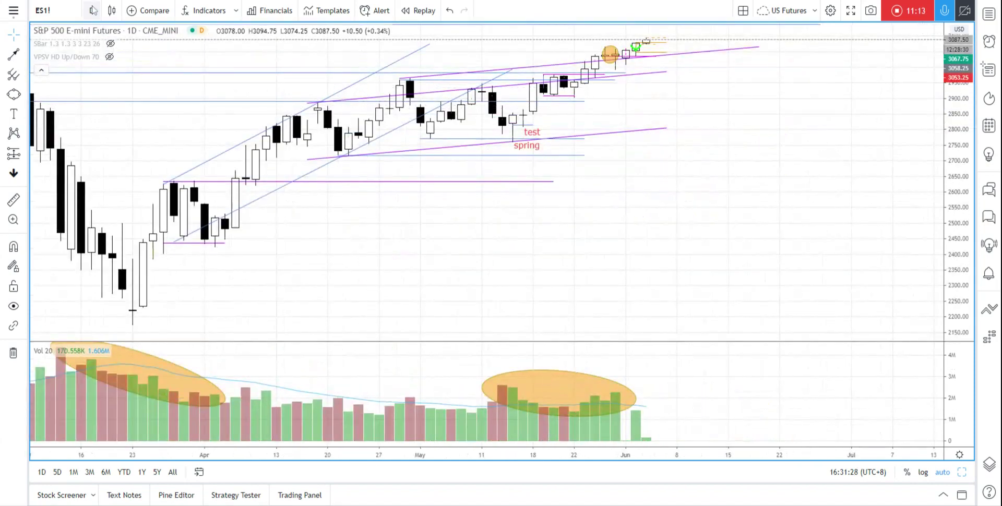
Switch the chart to the 1-hour interval and bring the price action from 28 May to 3 June into view
click(91, 11)
click(105, 228)
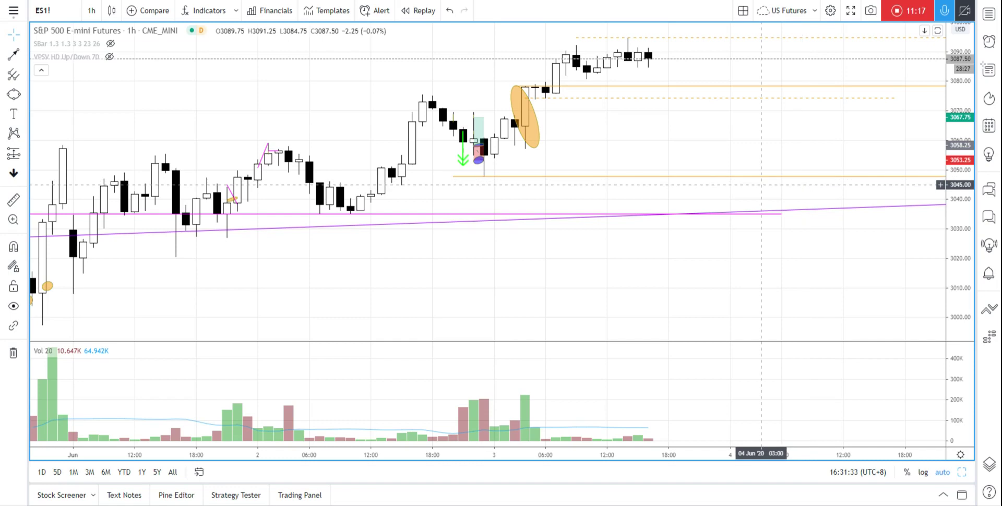
scroll(809, 177, down, 6)
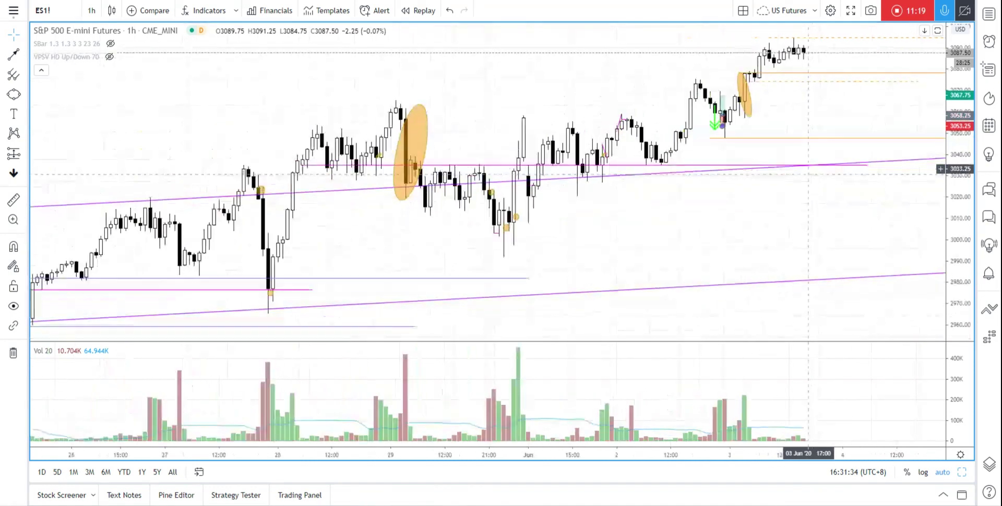
scroll(809, 174, down, 3)
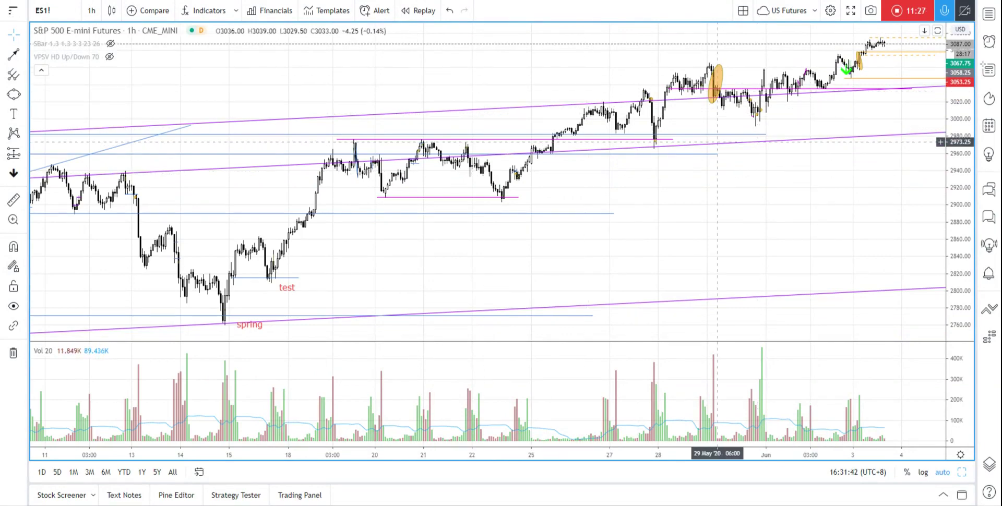
scroll(718, 142, up, 5)
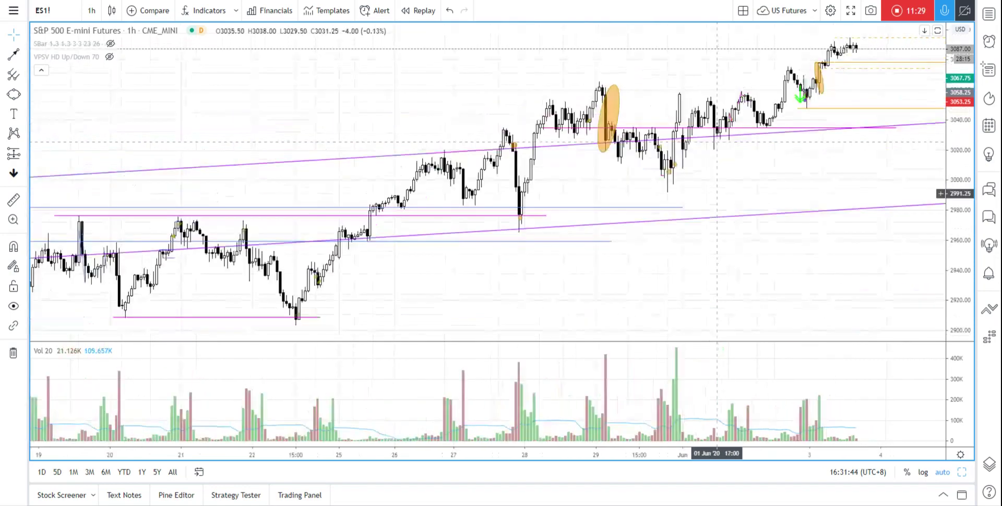
scroll(715, 141, up, 2)
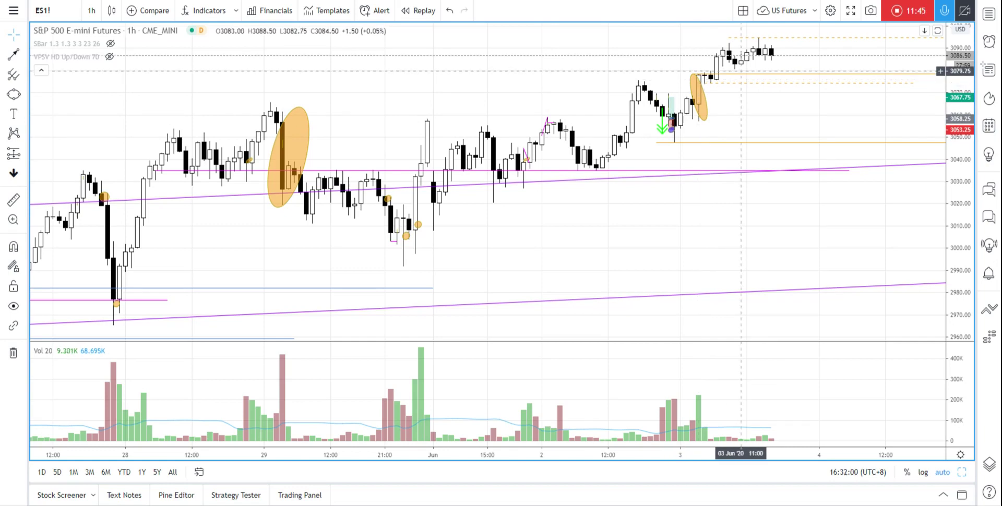
Draw a green arrow from 3088.00 down to 3064.50 on 3 June, and another from 3065.75 up to 4 June 06:00
click(14, 54)
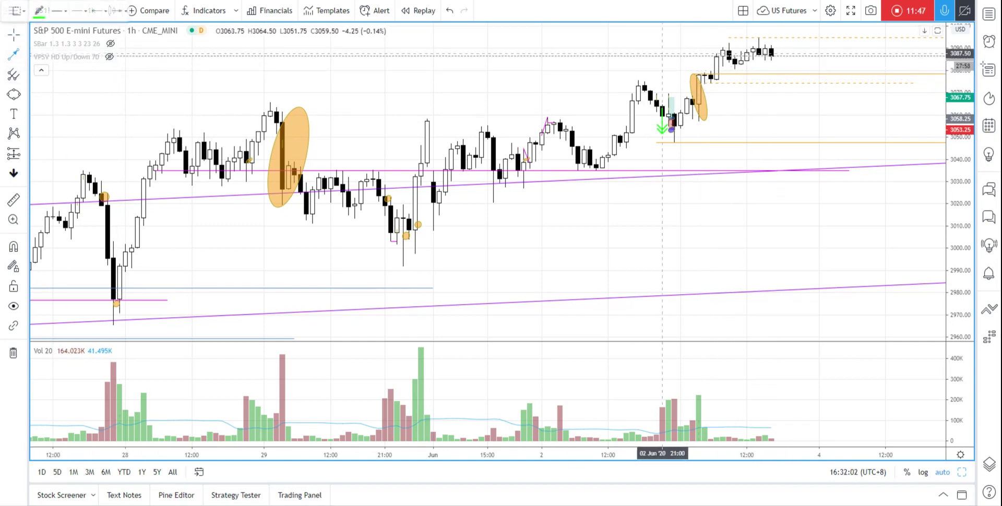
click(777, 52)
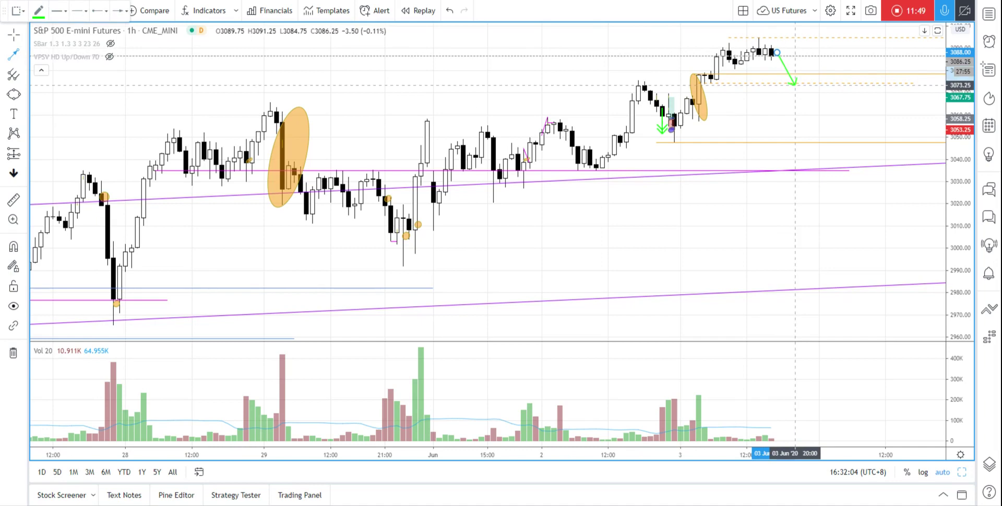
click(807, 104)
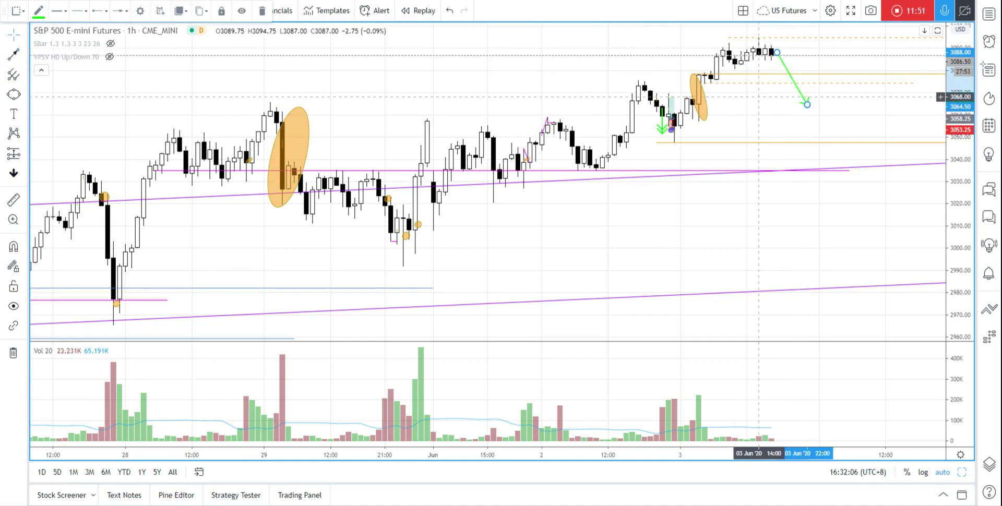
click(16, 57)
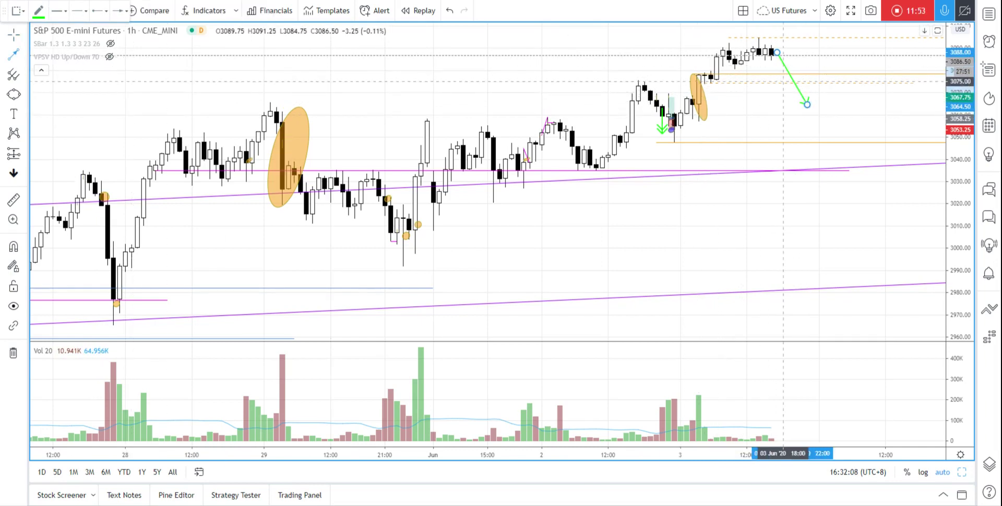
click(819, 101)
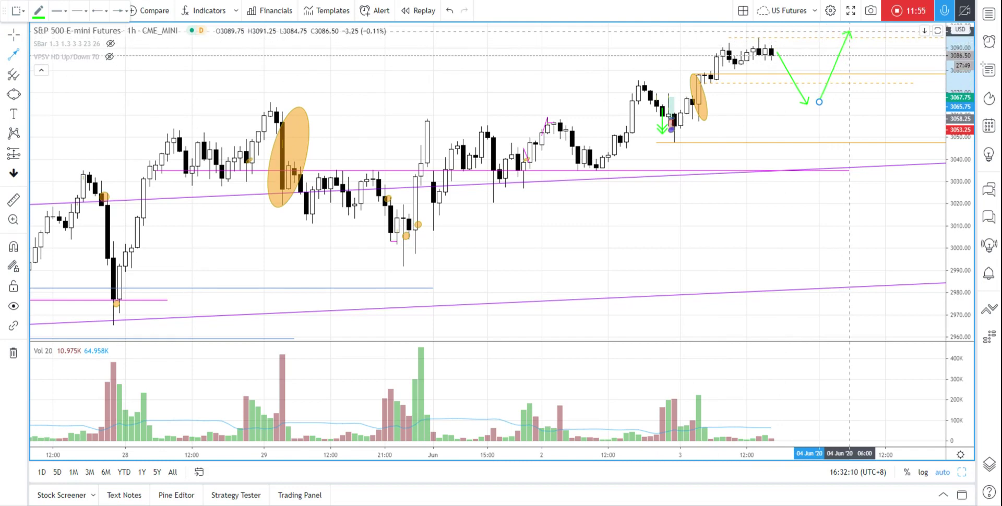
click(849, 32)
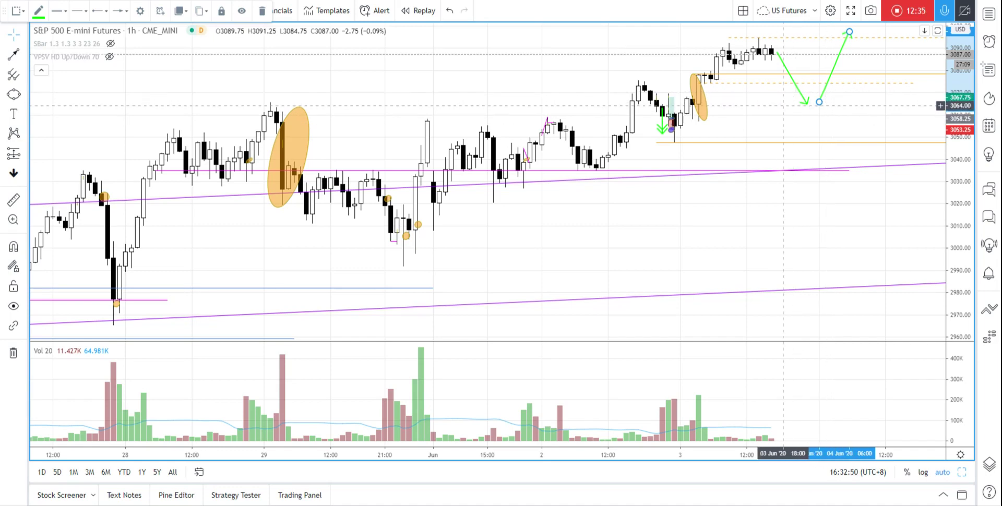
Extend the blue horizontal line at 2982.00 forward to 4 June 14:00 on the 1-hour chart
scroll(777, 105, down, 1)
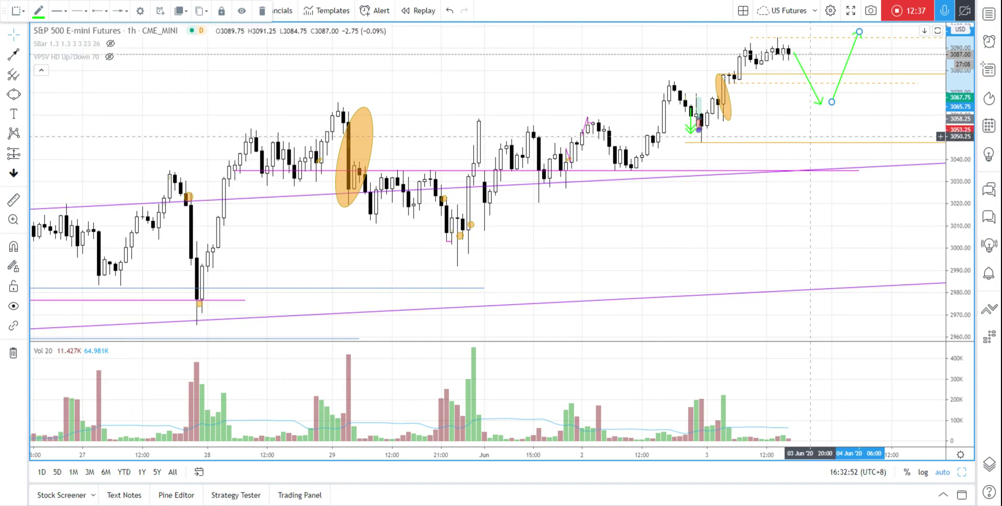
scroll(799, 144, down, 1)
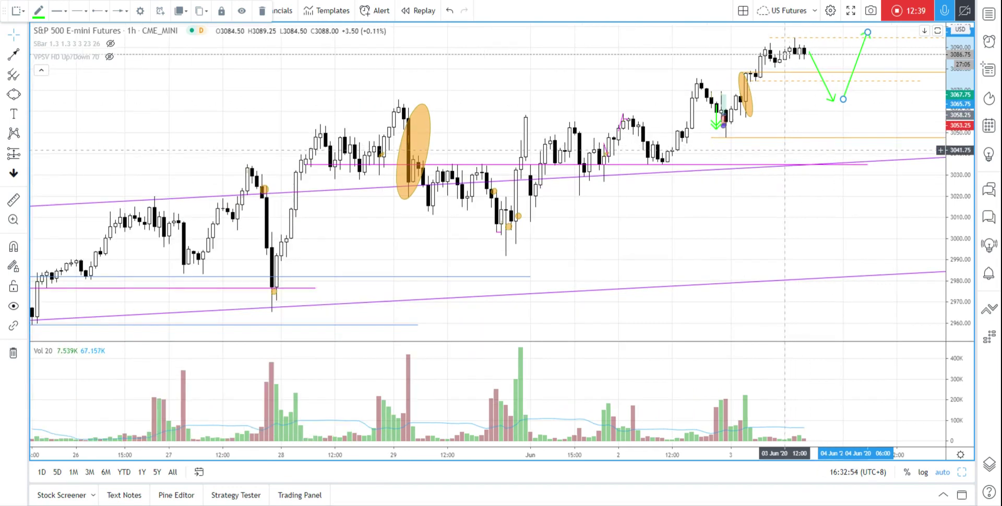
scroll(783, 142, down, 1)
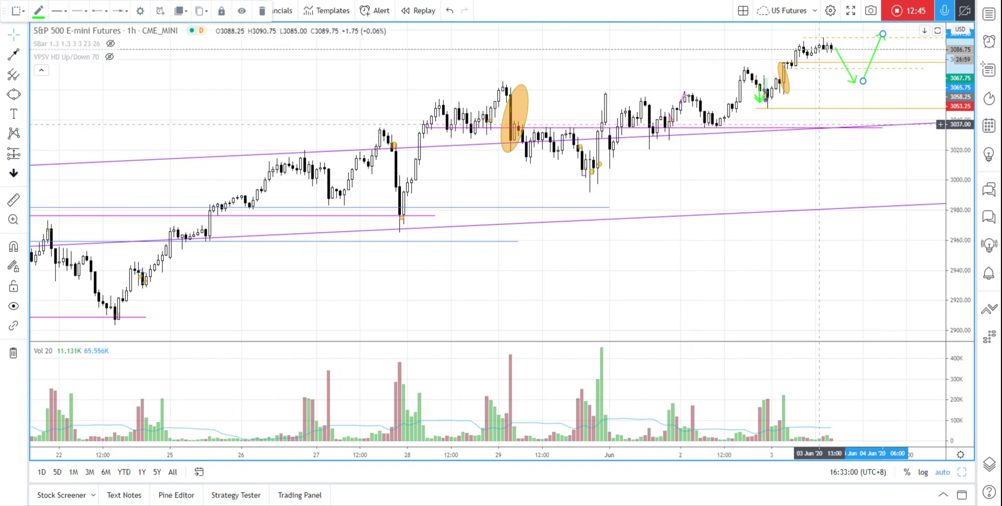
scroll(809, 125, down, 2)
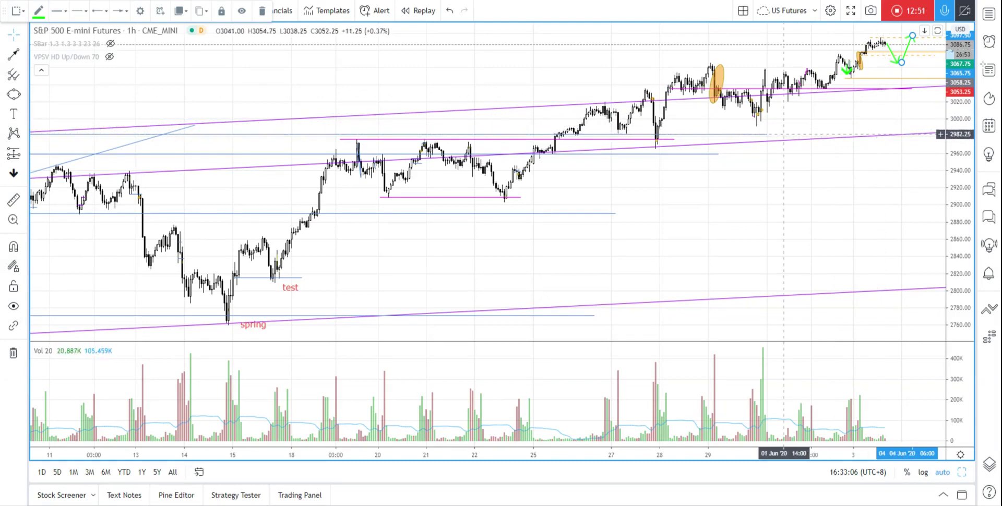
click(781, 133)
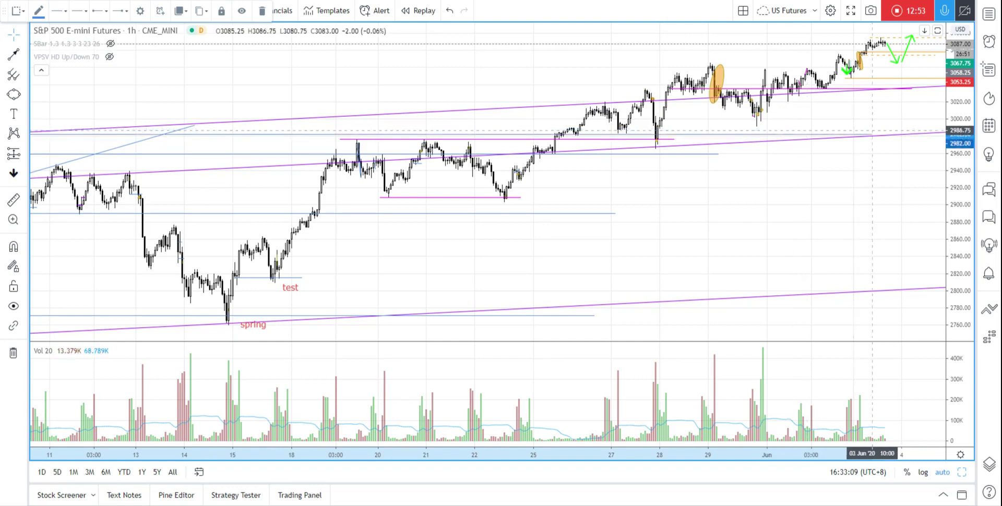
scroll(929, 152, up, 2)
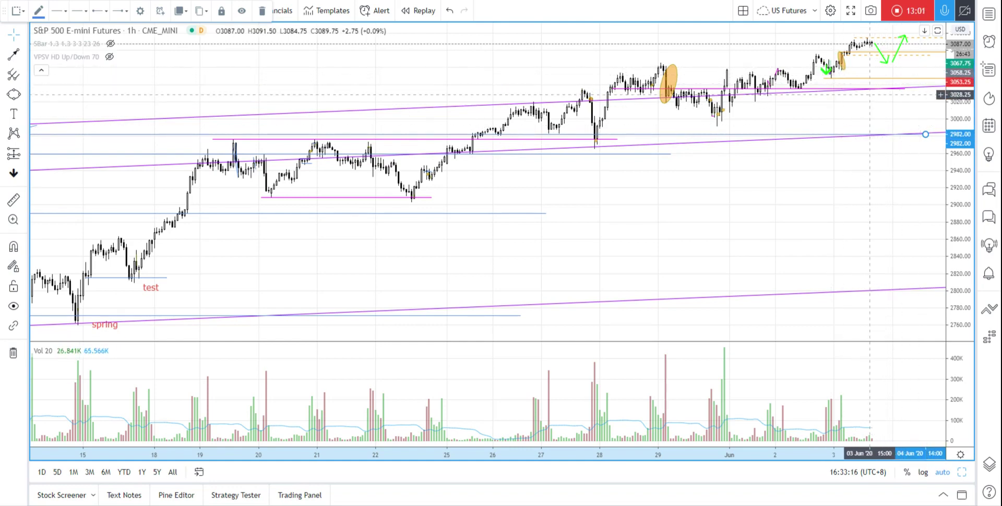
Examine the 1-hour price swings from May to 3 June against the purple channel, the blue horizontal levels and the projected green arrows
scroll(869, 94, up, 5)
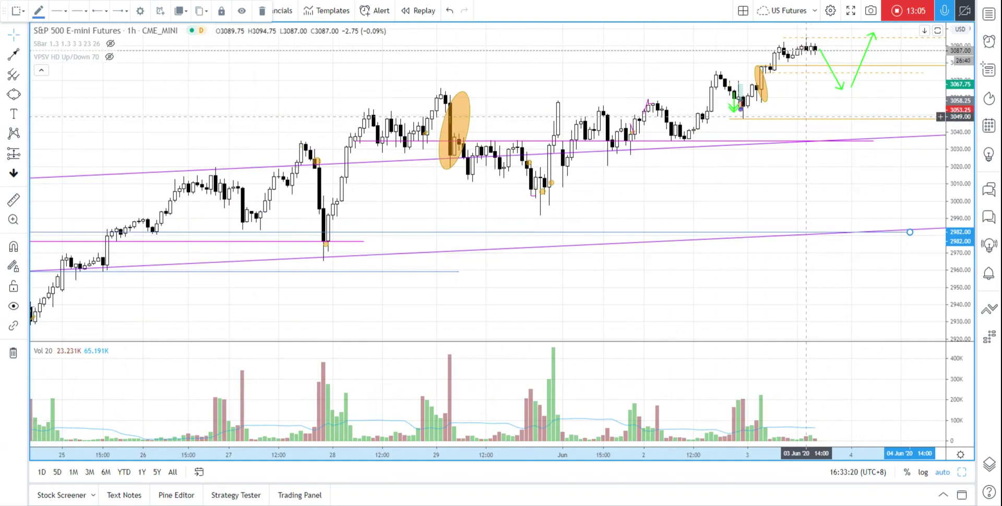
drag(968, 99, 966, 202)
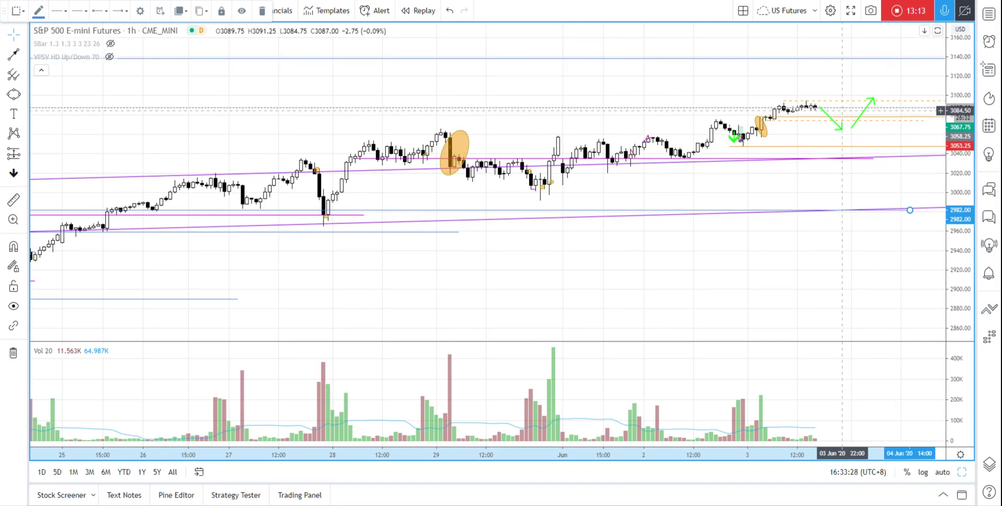
scroll(841, 109, down, 5)
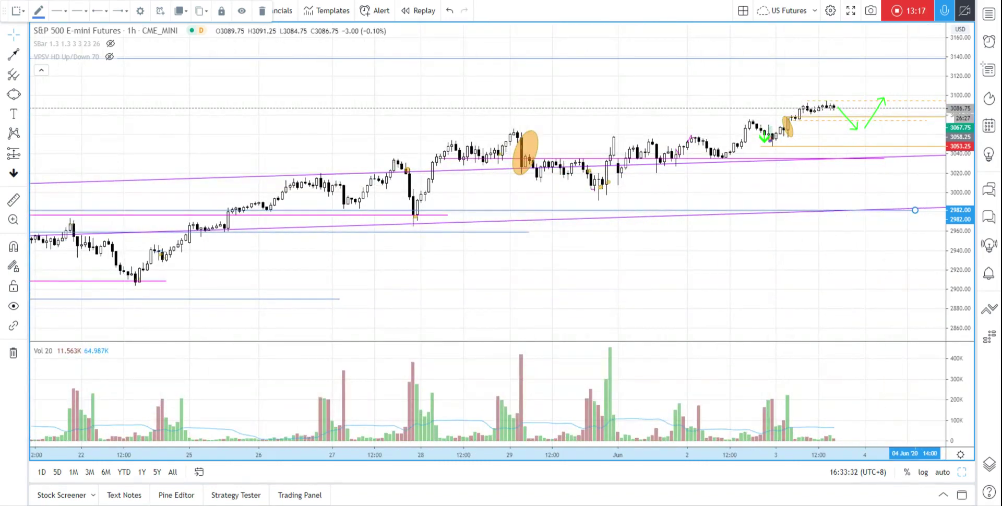
scroll(879, 155, up, 3)
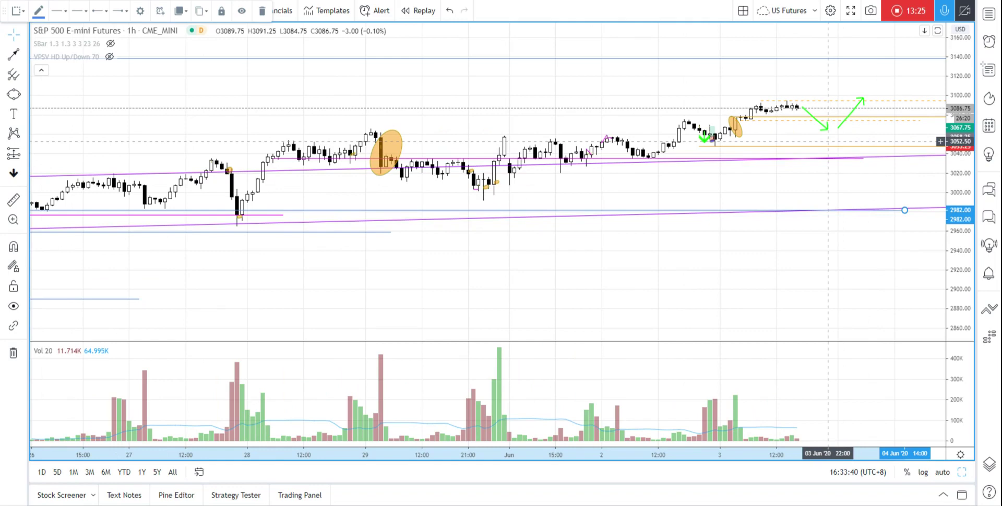
scroll(814, 131, down, 5)
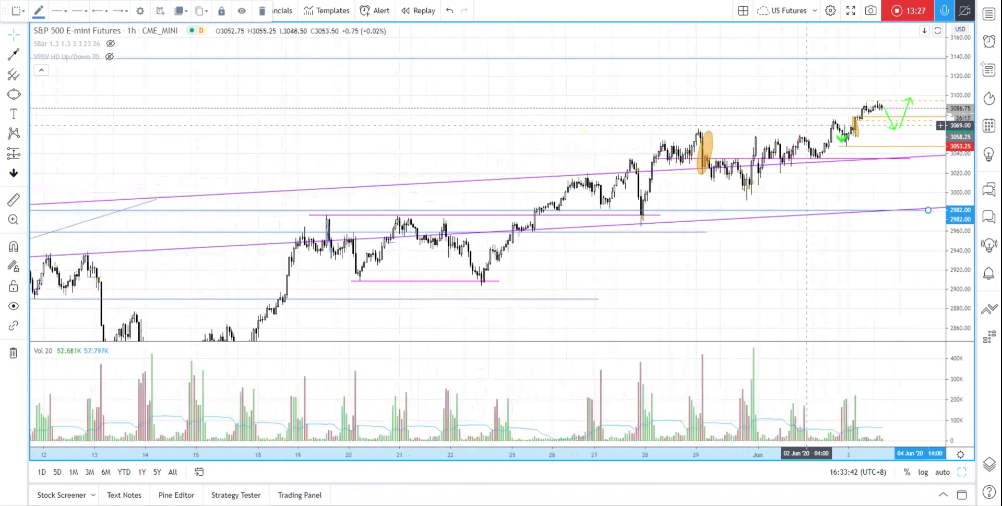
scroll(886, 109, down, 2)
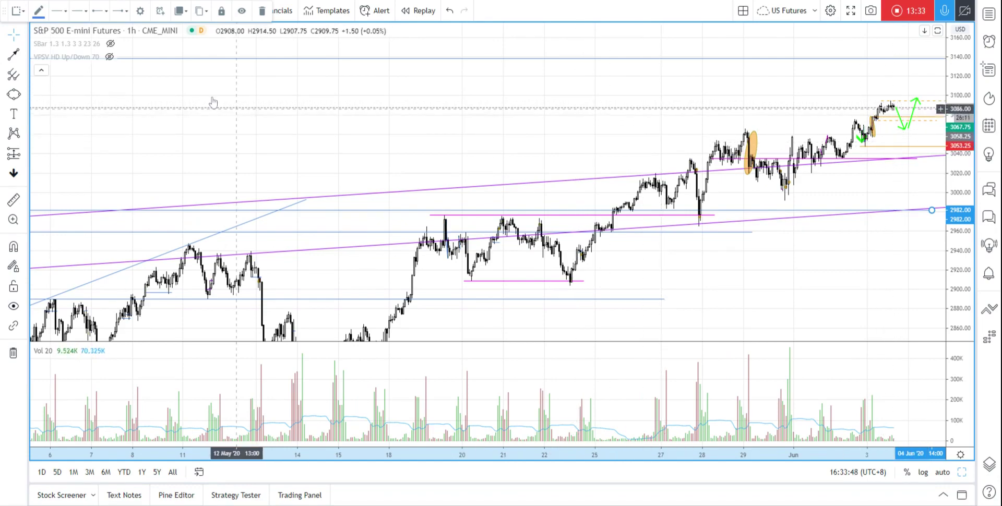
scroll(544, 105, up, 5)
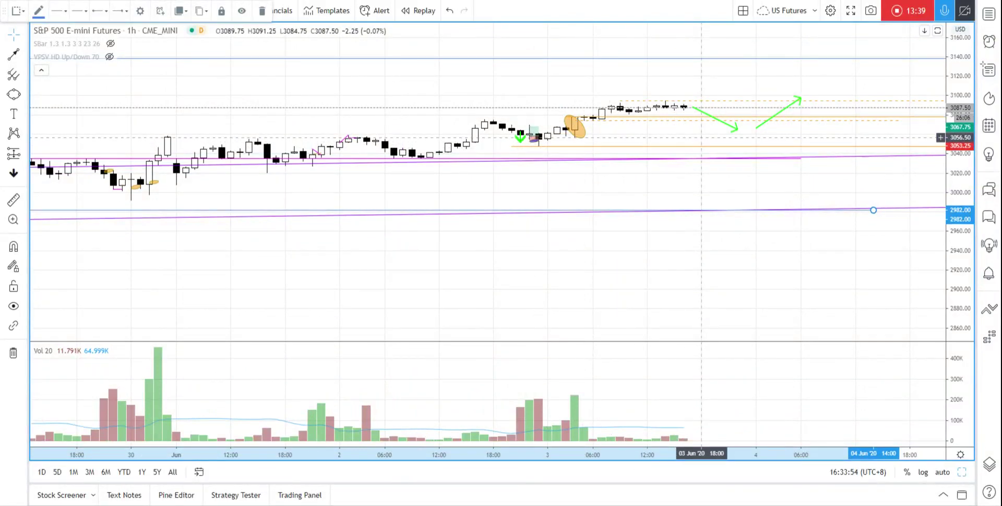
scroll(701, 138, up, 2)
click(188, 73)
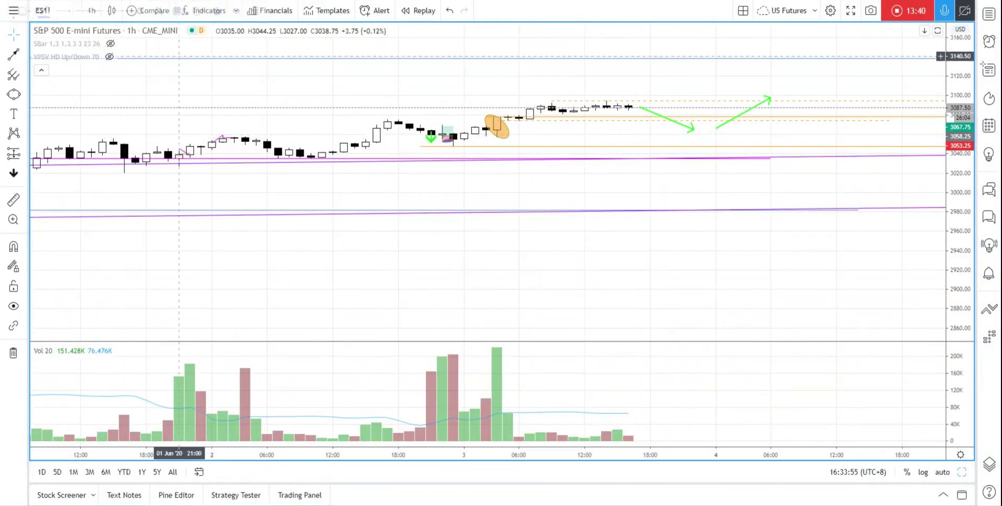
Switch the chart to the 4-hour interval and bring the price action from late April to early June into view
click(94, 14)
click(113, 232)
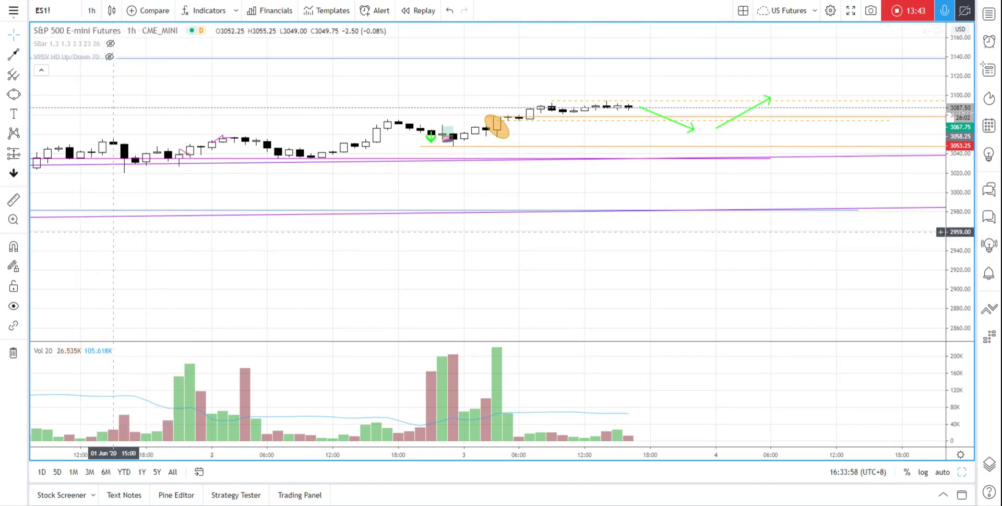
click(96, 16)
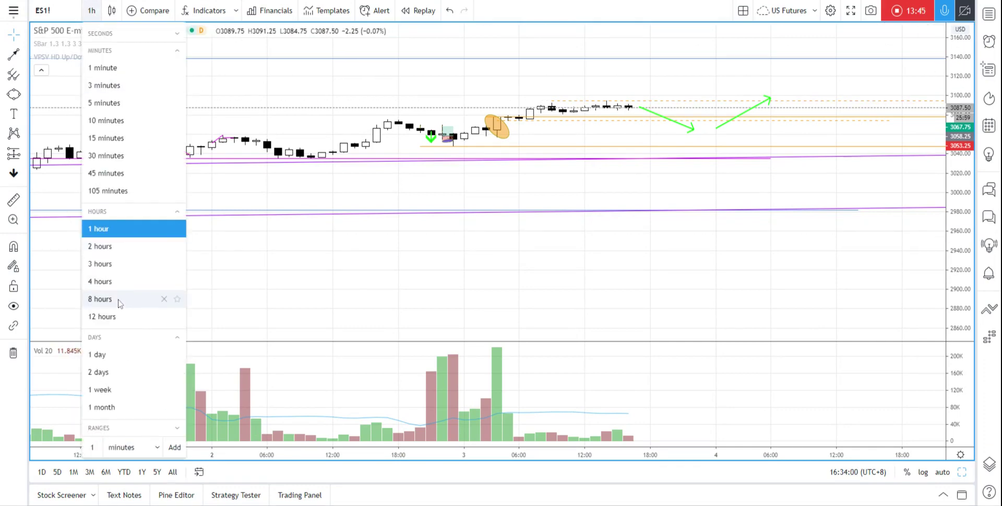
click(117, 282)
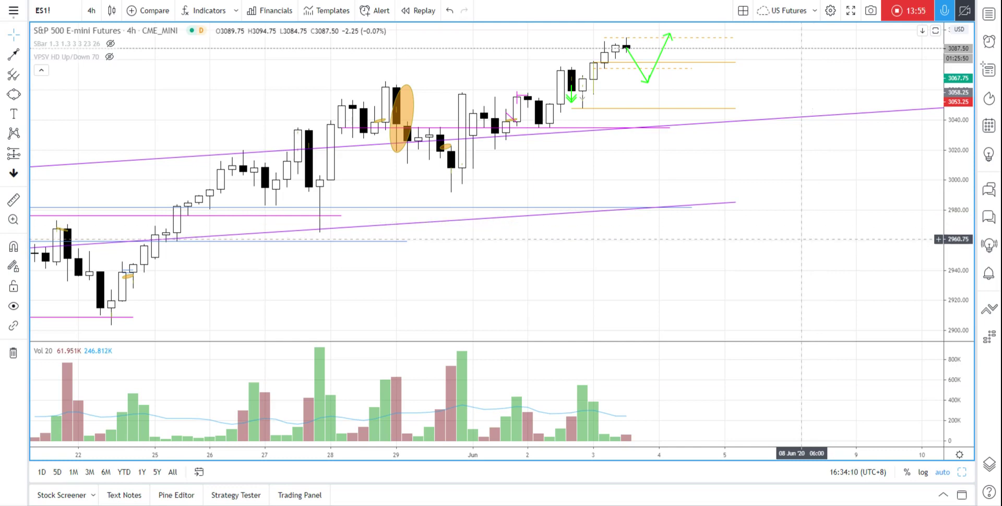
scroll(801, 239, down, 5)
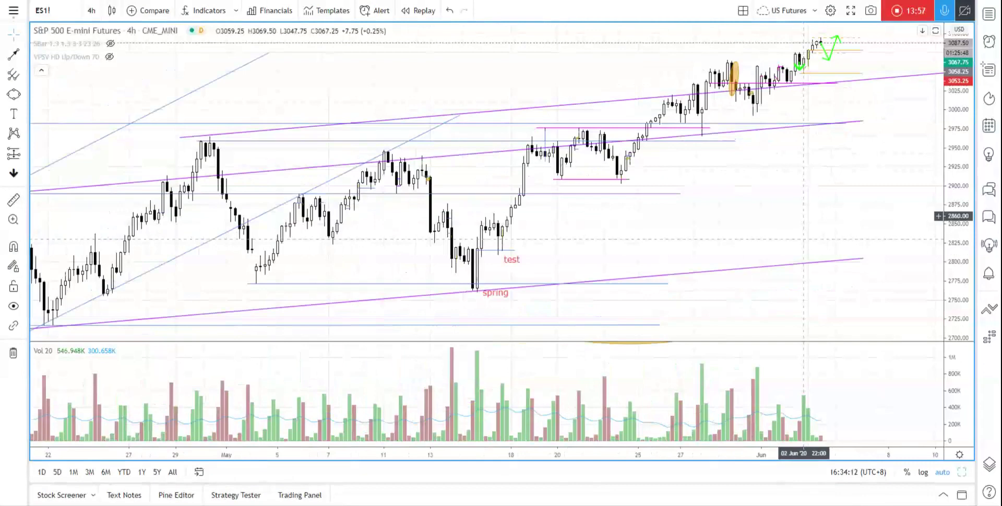